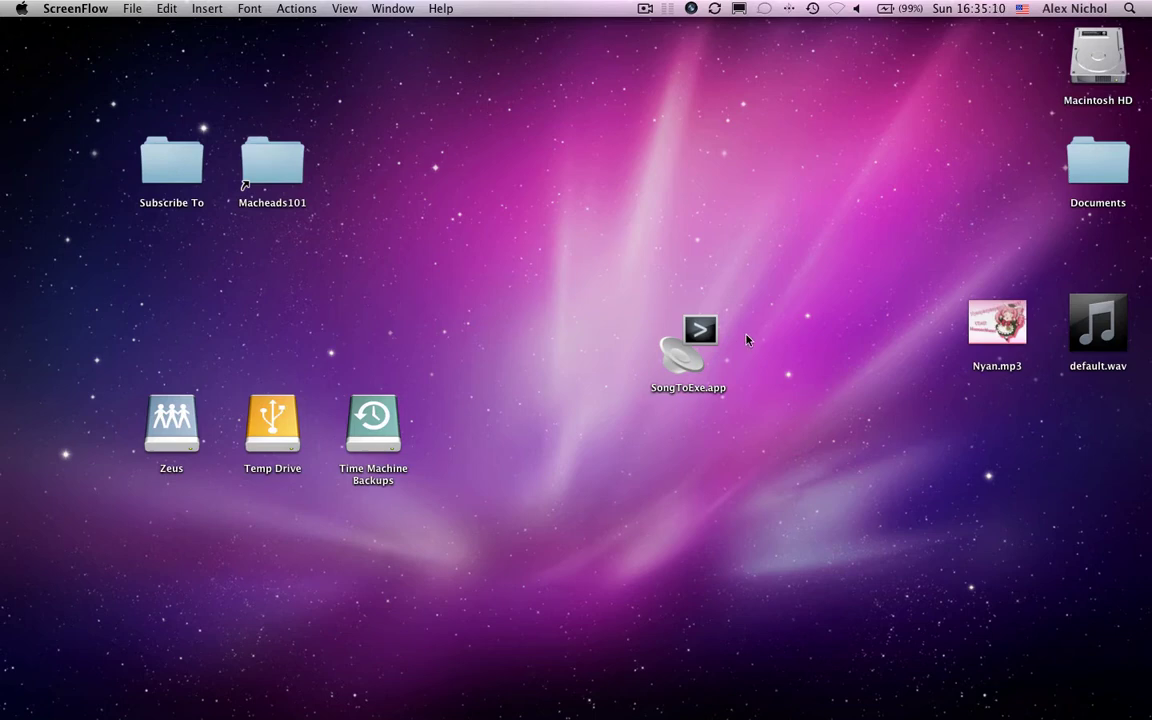
Launch SongToExe.app from the desktop and move its Song To Executable window to the middle of the screen
{"action": "double_click", "coordinate": [693, 347]}
{"action": "left_click", "coordinate": [609, 463]}
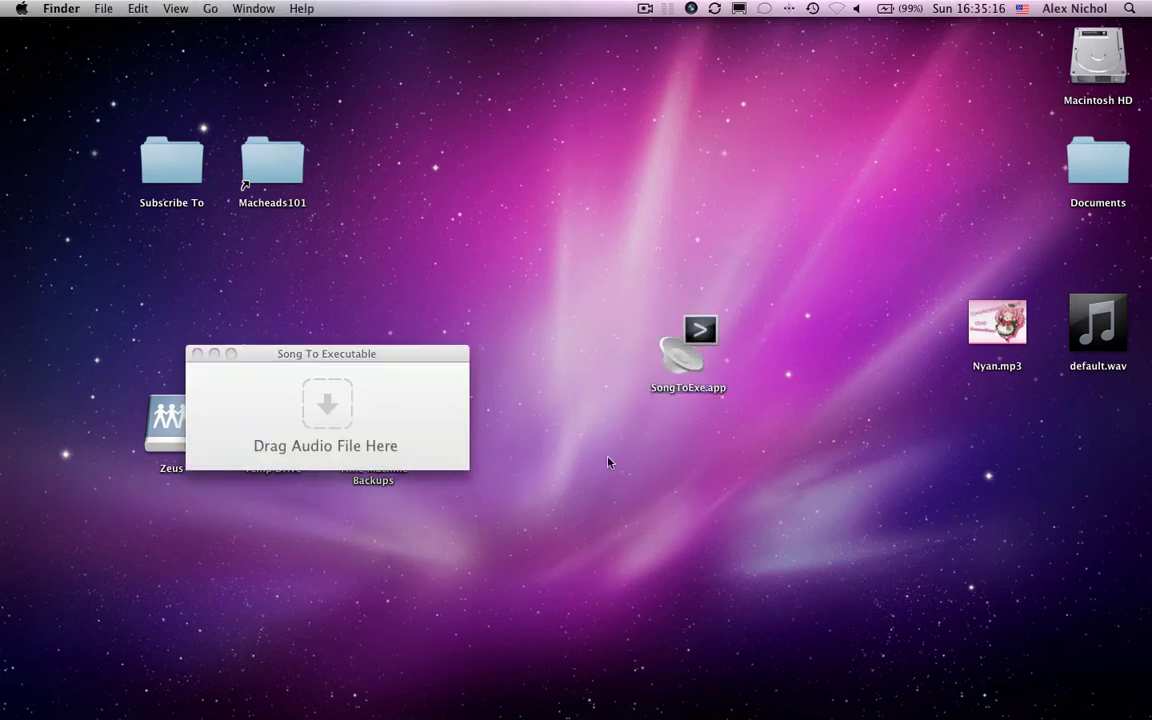
{"action": "left_click_drag", "start_coordinate": [424, 357], "coordinate": [724, 300]}
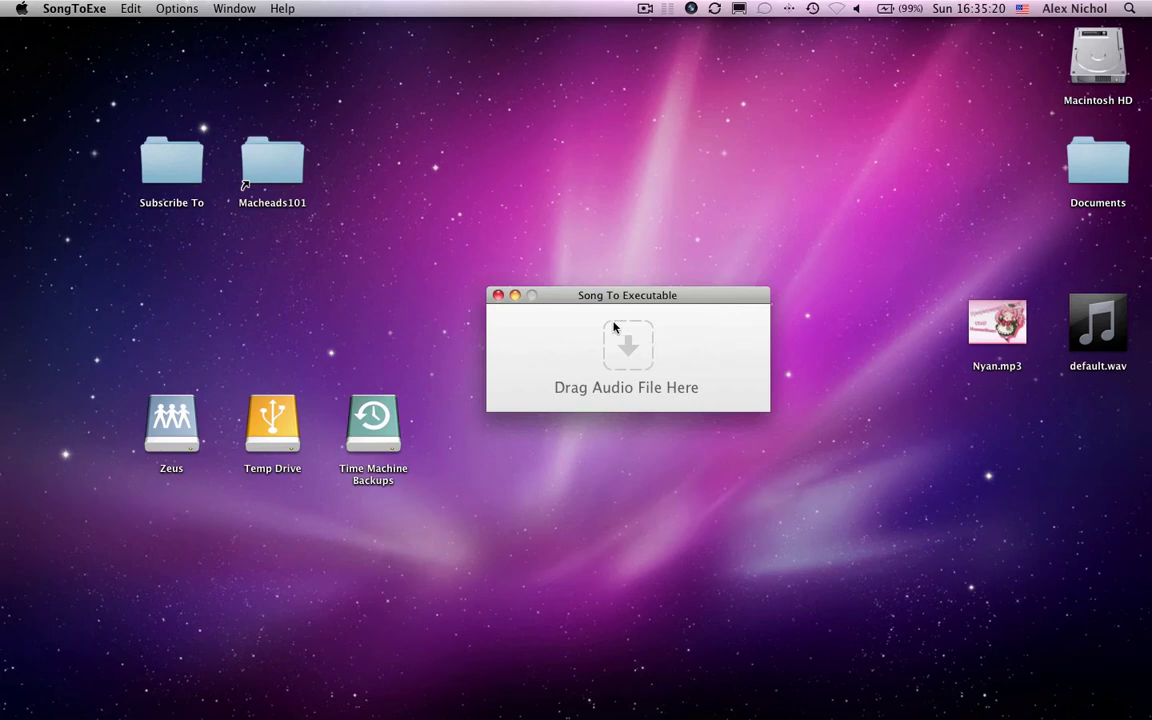
Review SongToExe's Loop Audio, Show in Dock and Create Unix Executable options and the list of running applications
{"action": "left_click", "coordinate": [155, 8]}
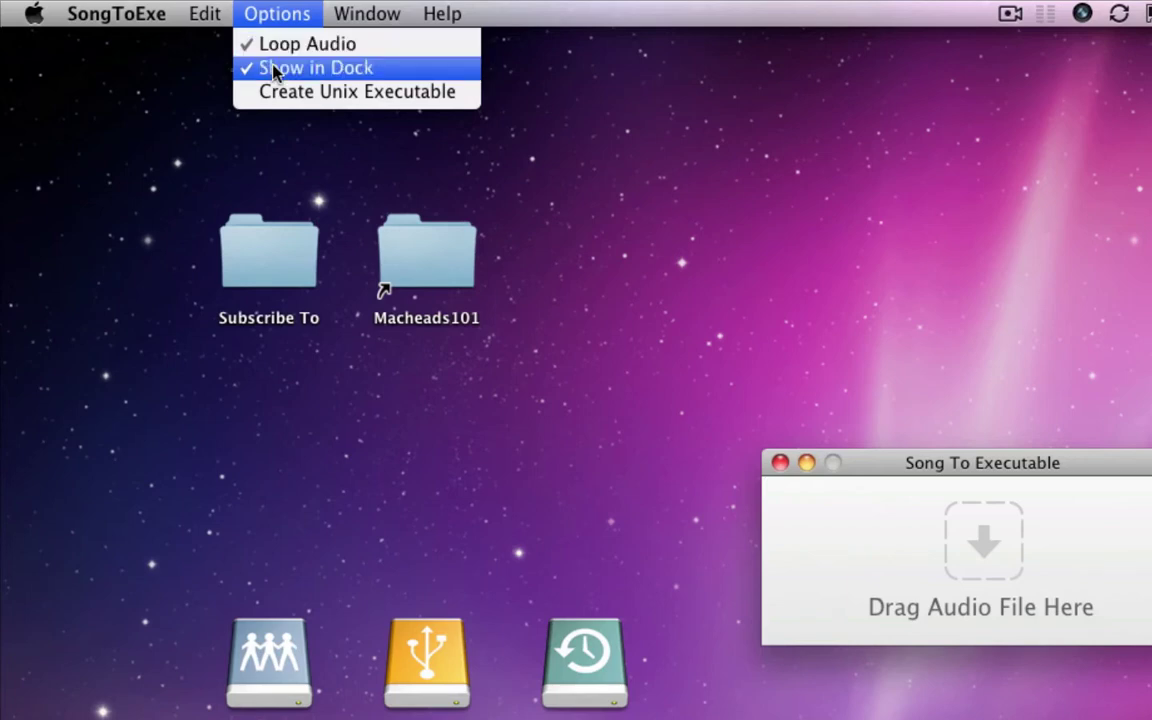
{"action": "left_click", "coordinate": [273, 68]}
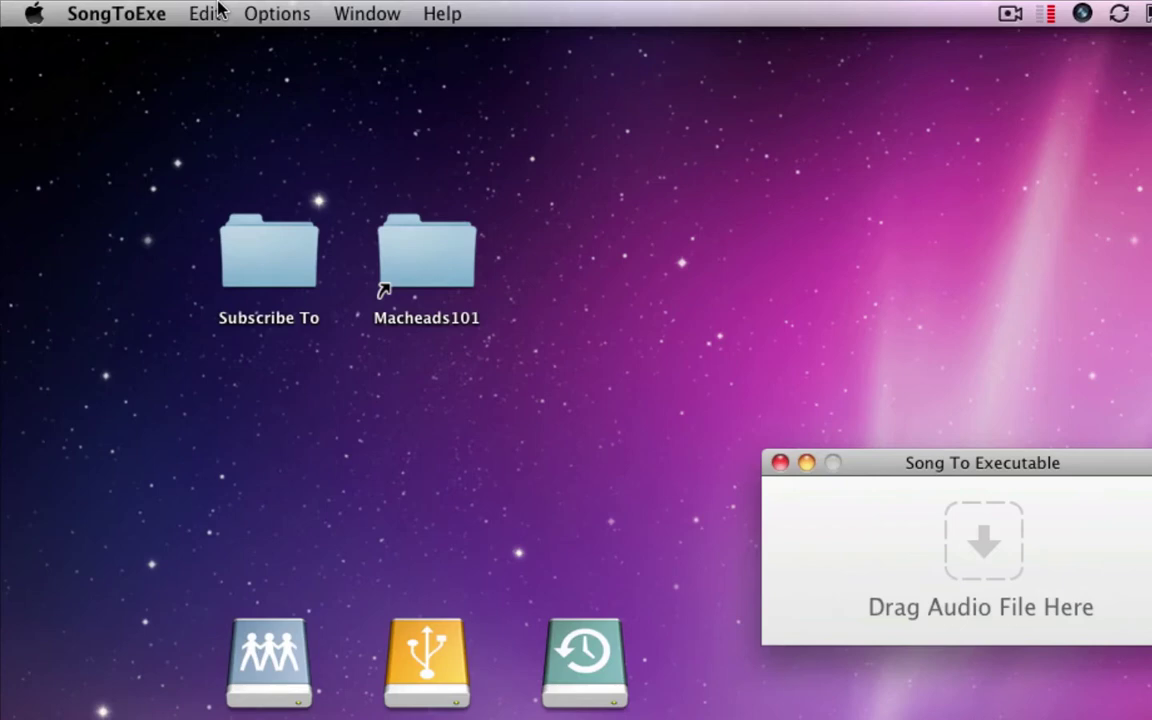
{"action": "left_click", "coordinate": [273, 8]}
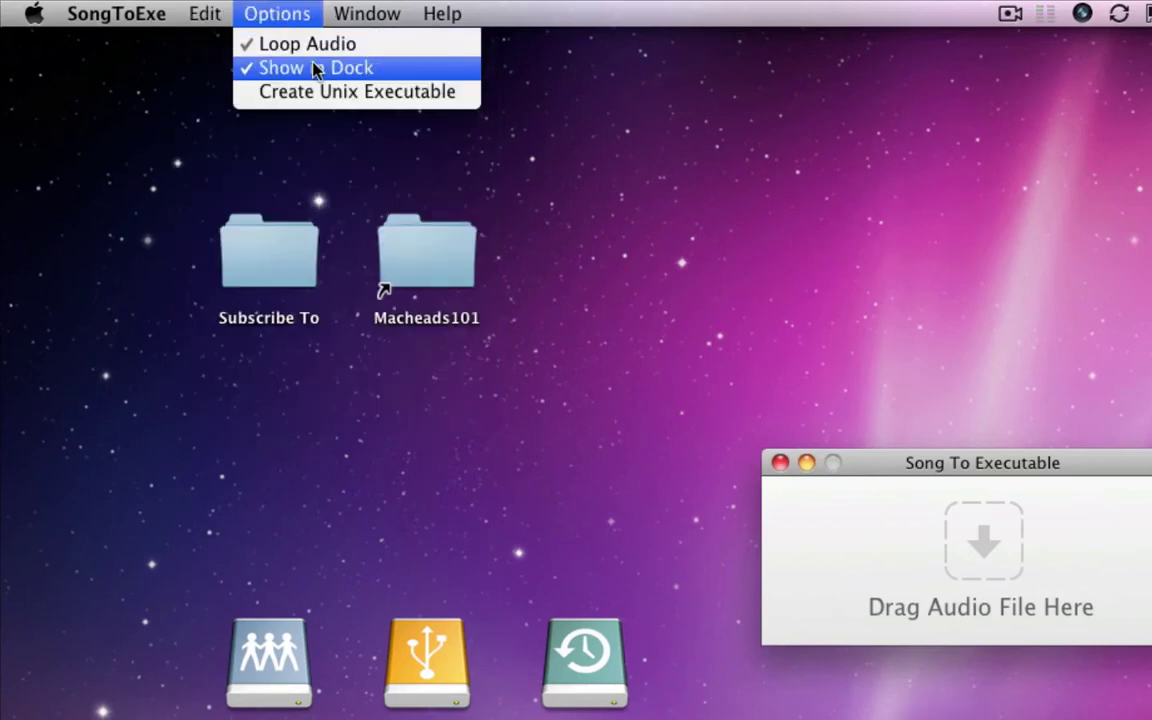
{"action": "key", "text": "super+Tab"}
{"action": "key", "text": "super+Tab"}
{"action": "key", "text": "super+shift+Tab"}
{"action": "key", "text": "super+shift+Tab"}
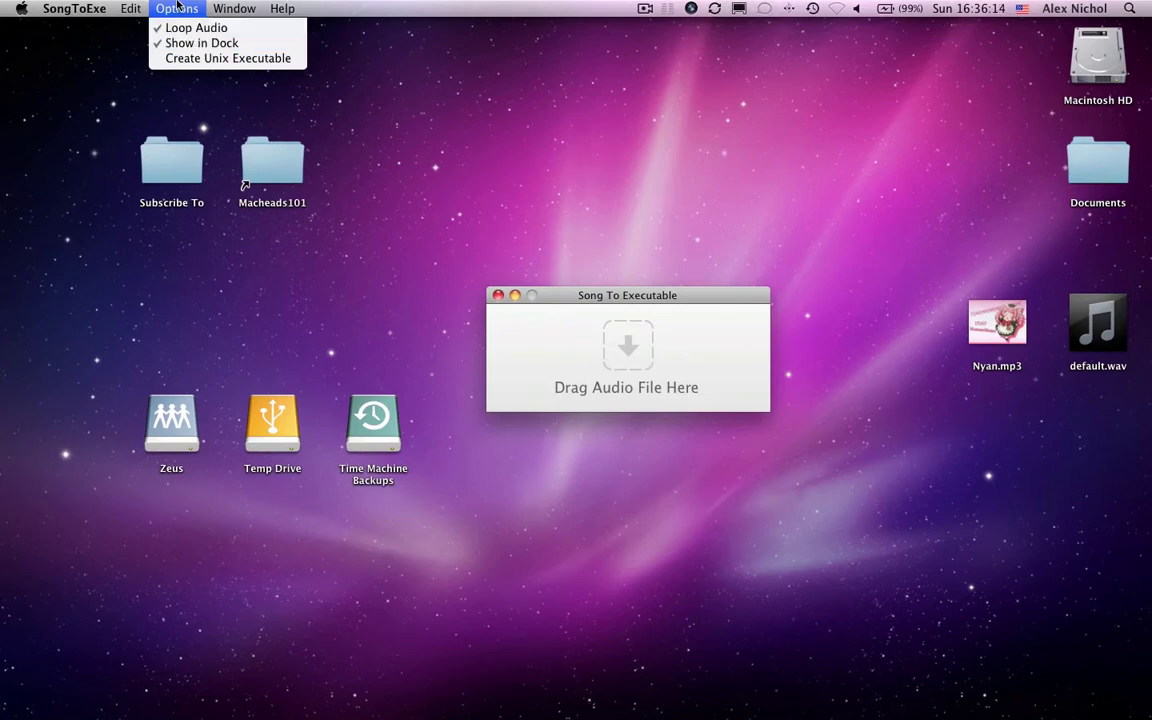
{"action": "left_click", "coordinate": [177, 6]}
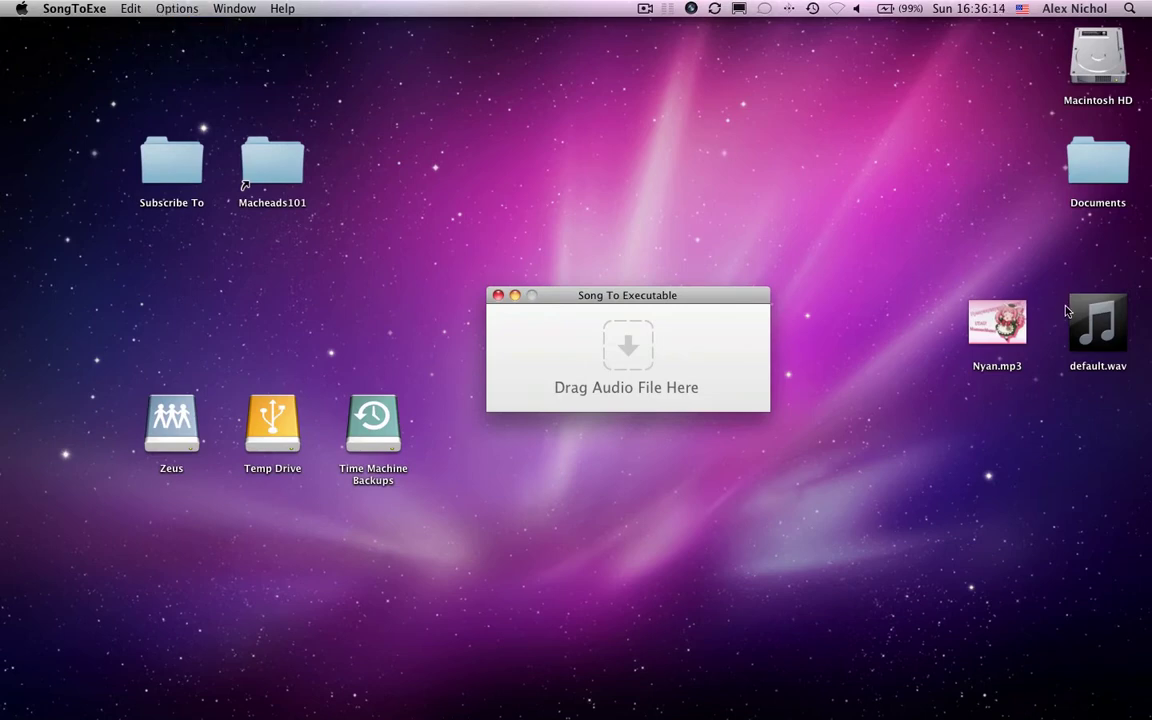
Preview the default.wav sound on the desktop with Quick Look and close the preview
{"action": "left_click", "coordinate": [1093, 352]}
{"action": "key", "text": "space"}
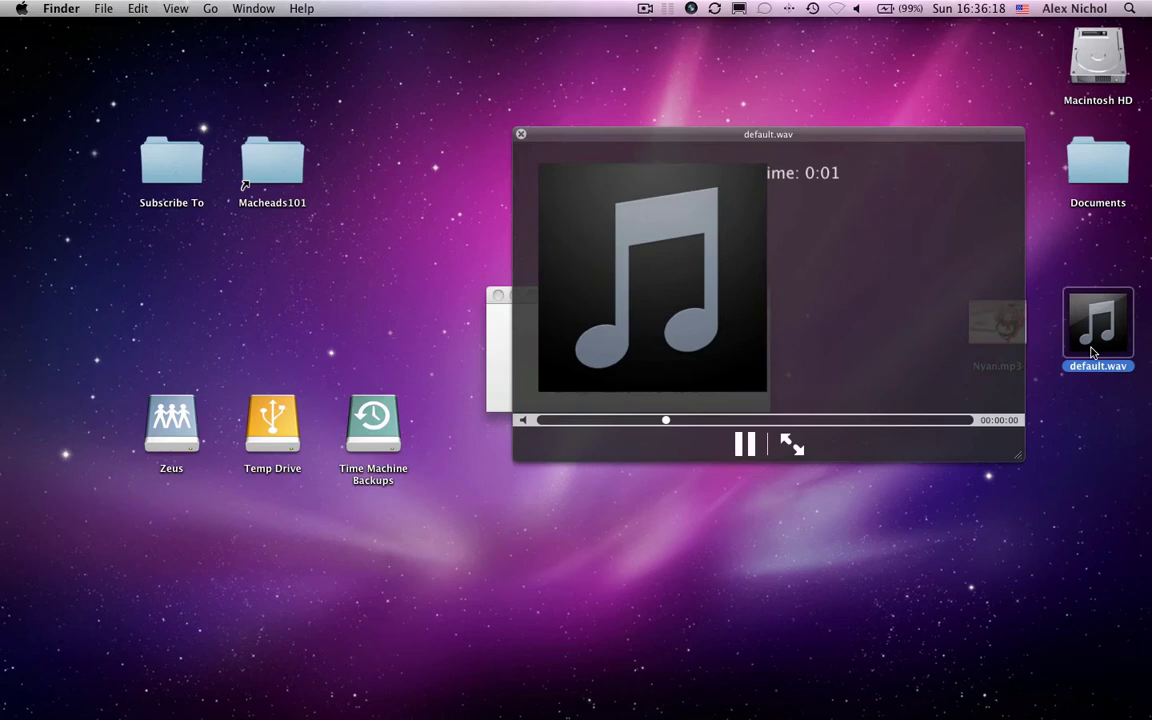
{"action": "key", "text": "space"}
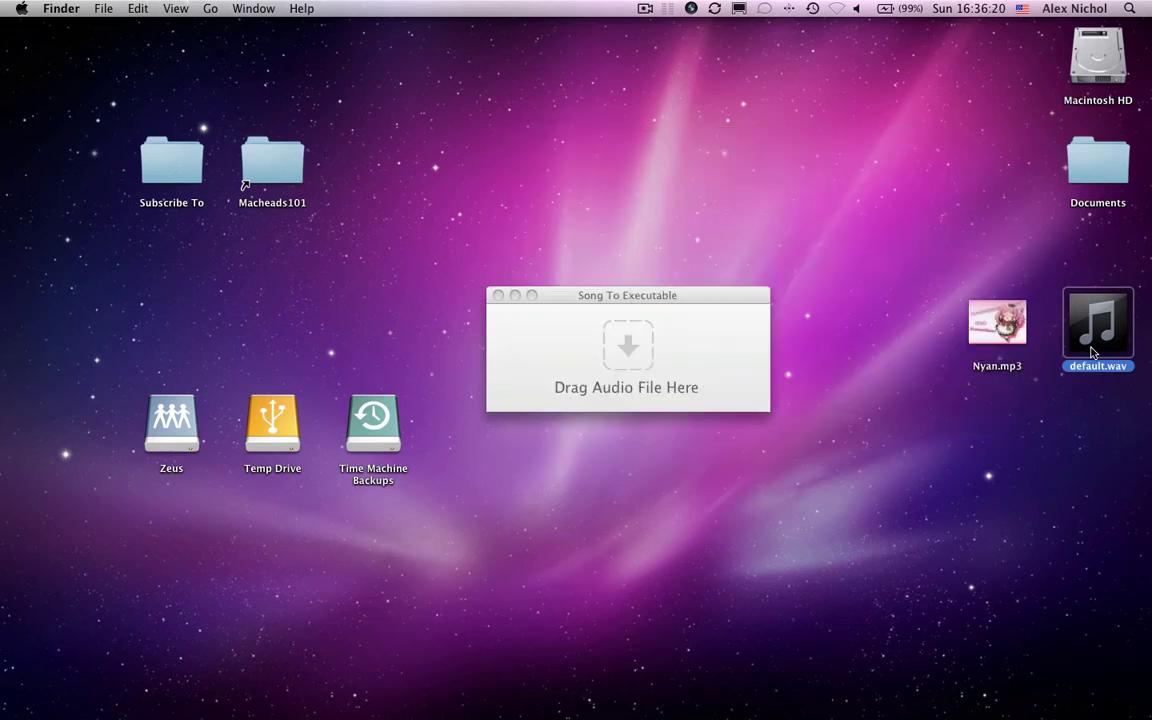
Convert default.wav with Song To Executable and save the executable on the Desktop as "glass shatter"
{"action": "left_click_drag", "start_coordinate": [1093, 352], "coordinate": [694, 355]}
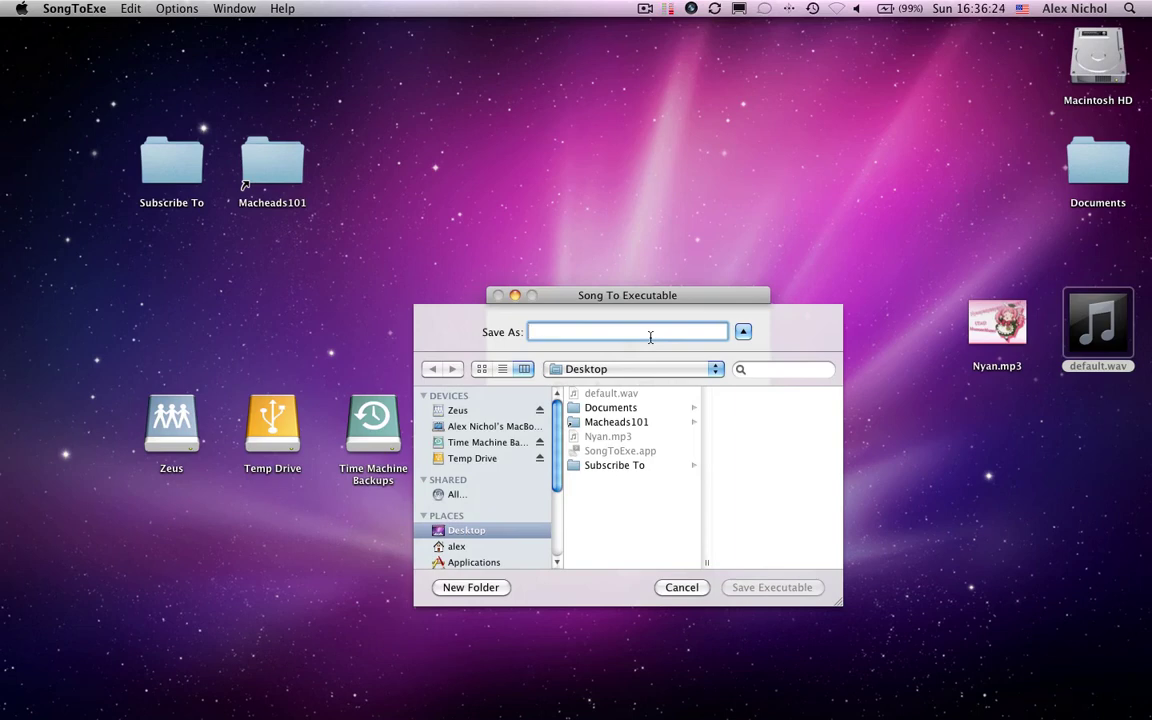
{"action": "type", "text": "glass shatter"}
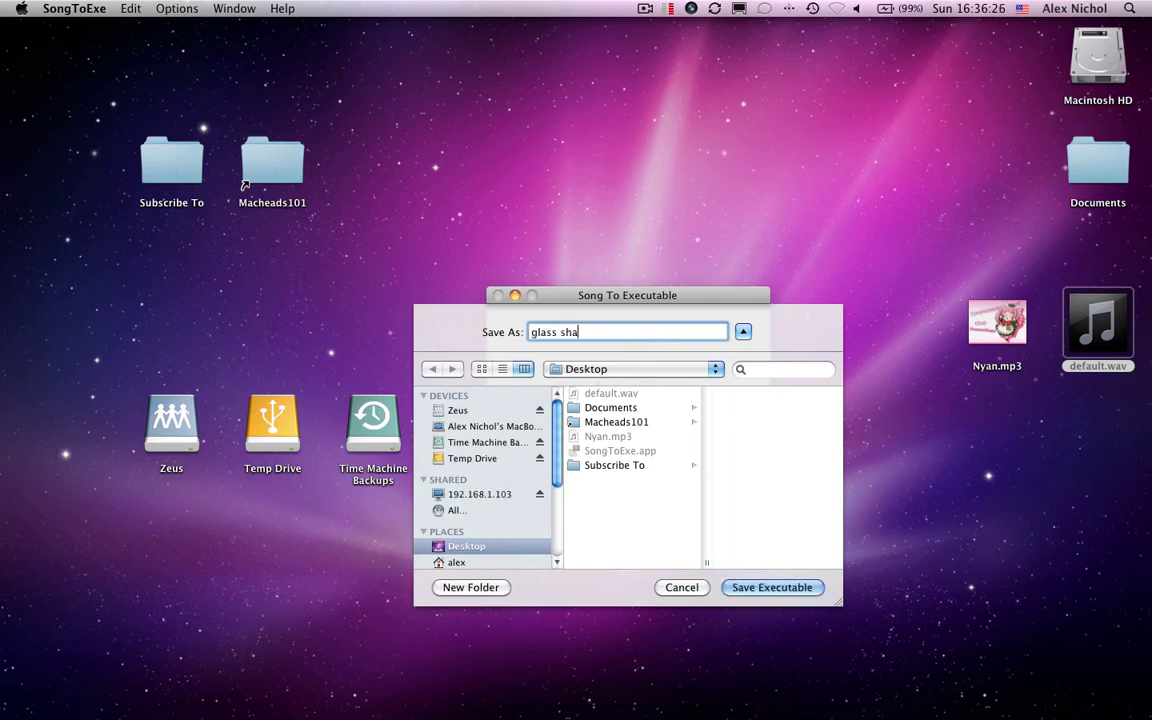
{"action": "key", "text": "Return"}
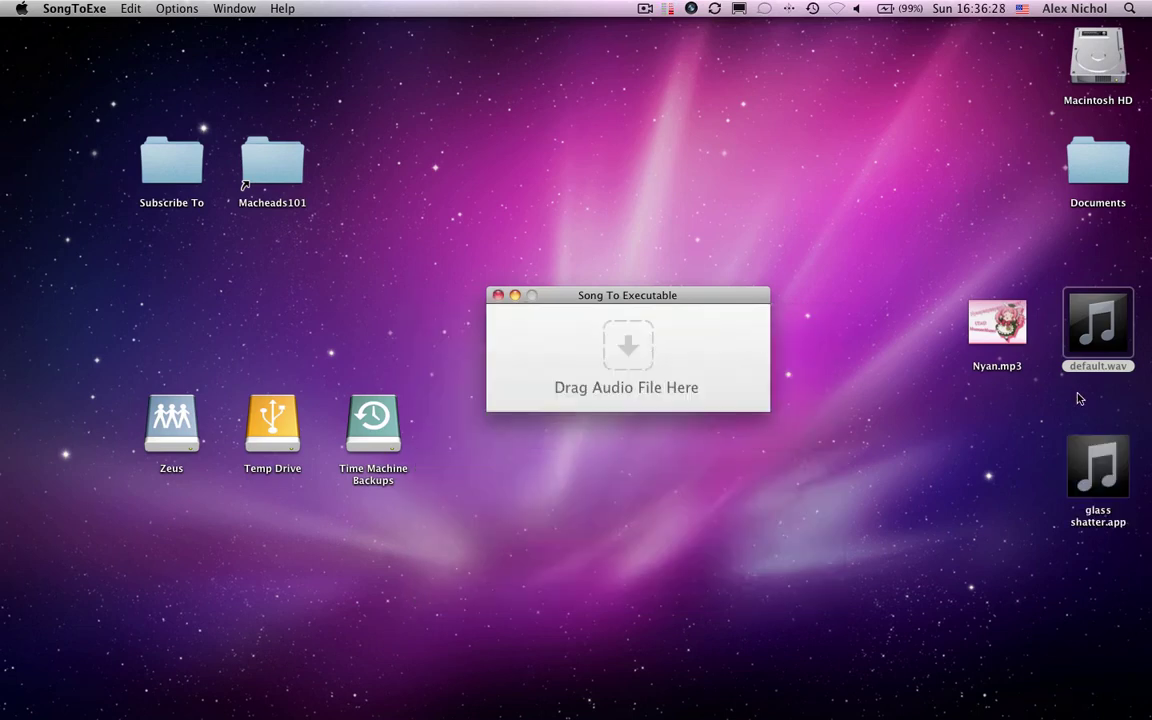
Run glass shatter.app to test its looped playback and Dock presence, and quit it
{"action": "left_click", "coordinate": [969, 477]}
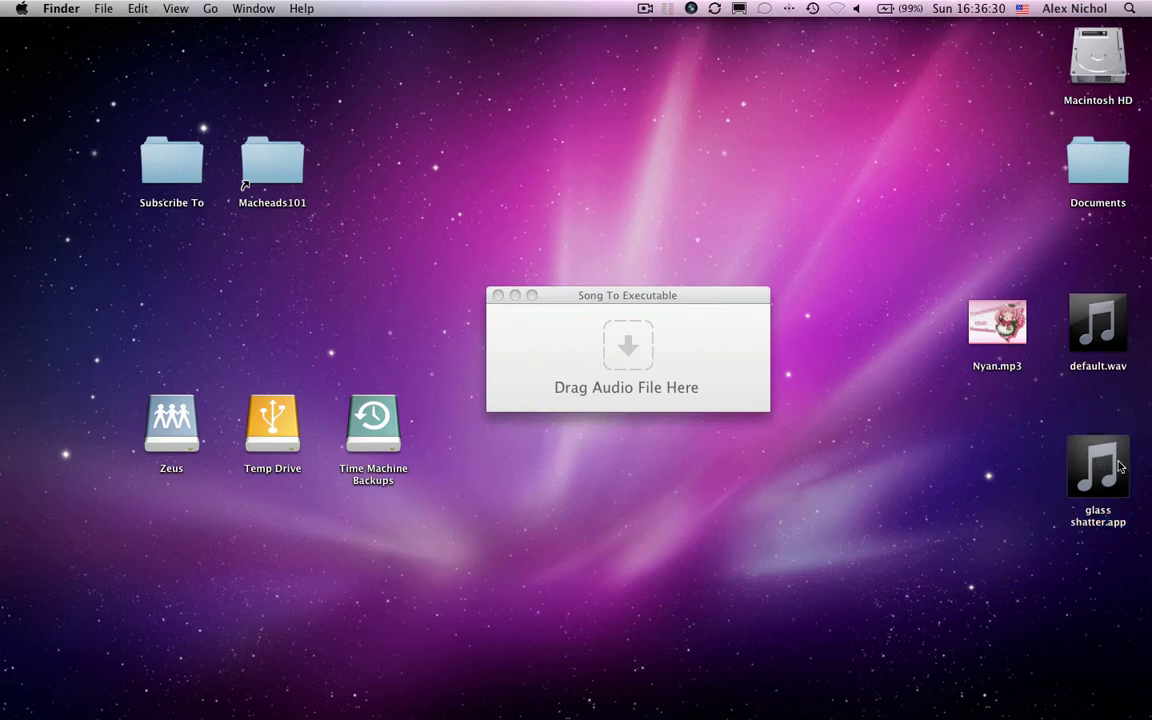
{"action": "double_click", "coordinate": [1121, 467]}
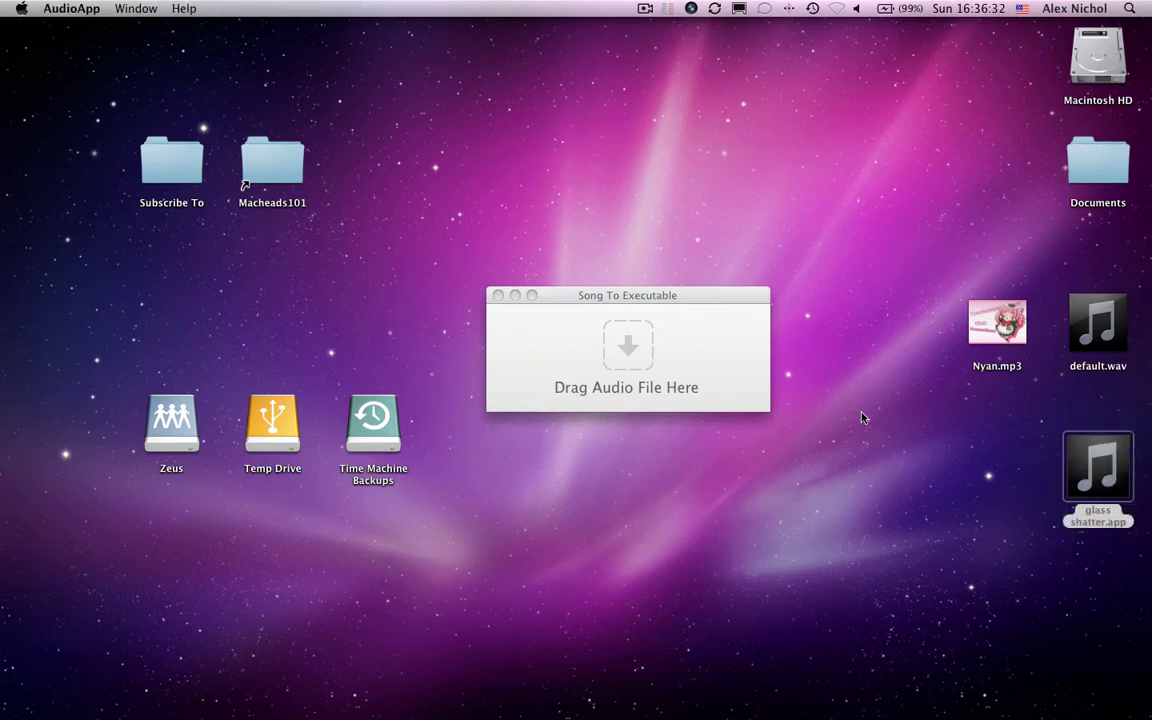
{"action": "mouse_move", "coordinate": [837, 700]}
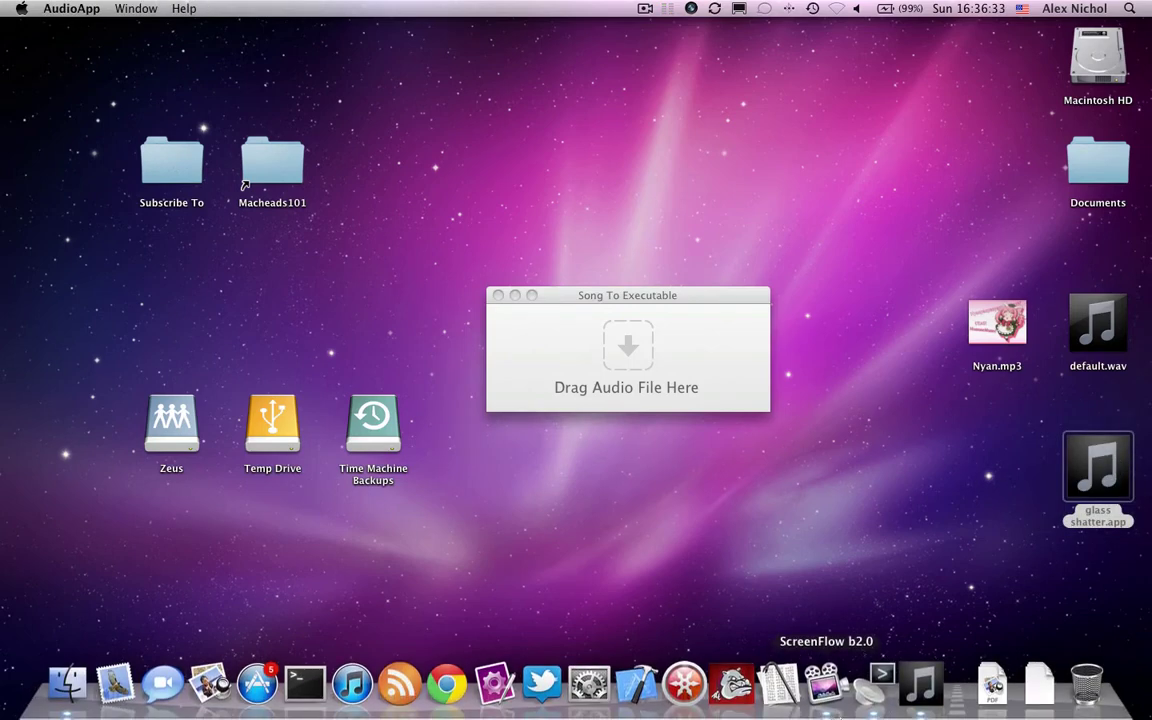
{"action": "right_click", "coordinate": [942, 704]}
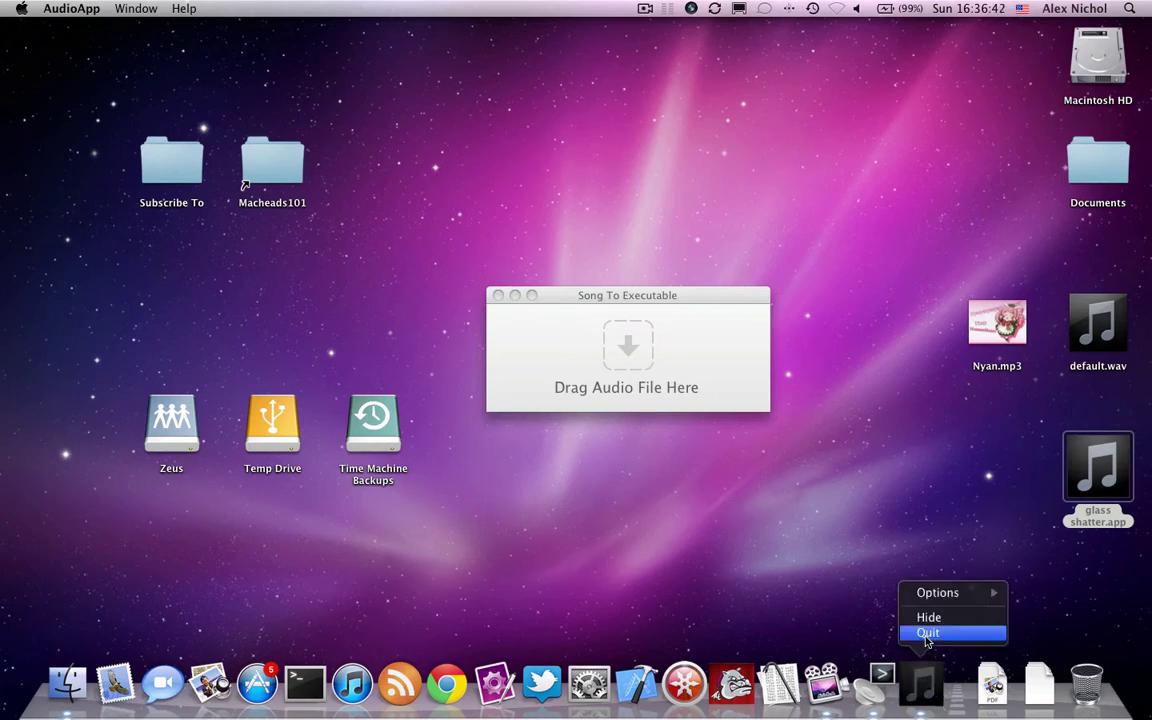
{"action": "left_click", "coordinate": [928, 633]}
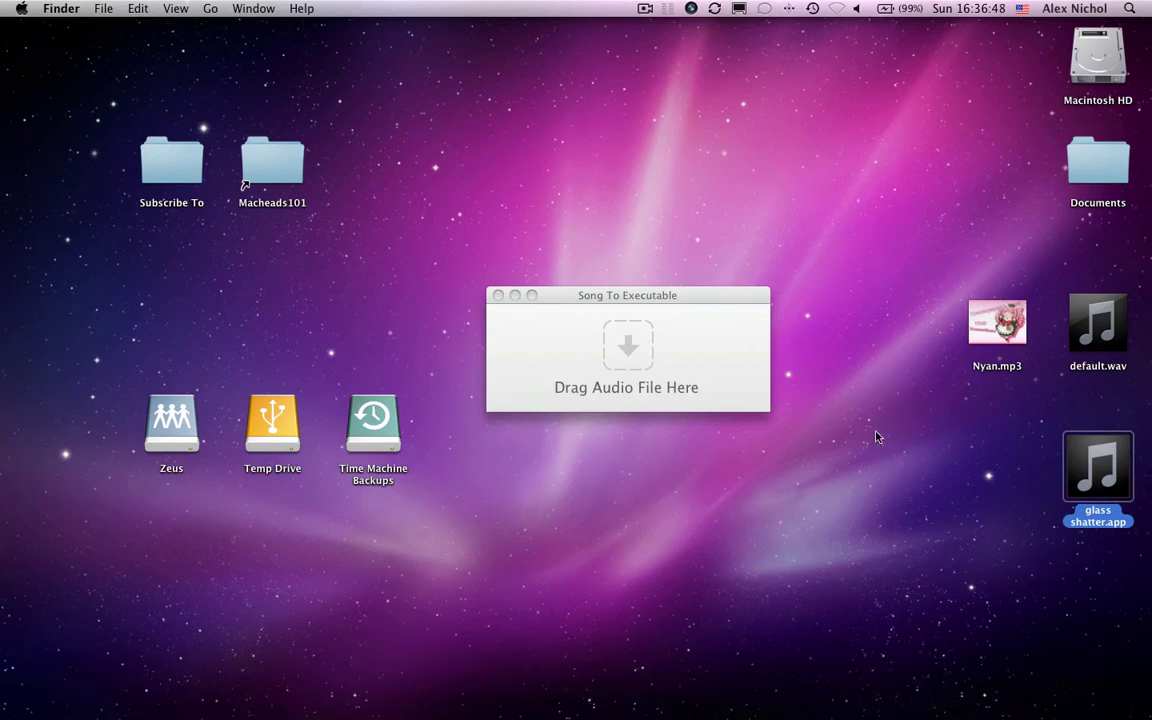
Turn off SongToExe's Loop Audio option and delete glass shatter.app from the desktop
{"action": "left_click", "coordinate": [588, 305]}
{"action": "left_click", "coordinate": [177, 8]}
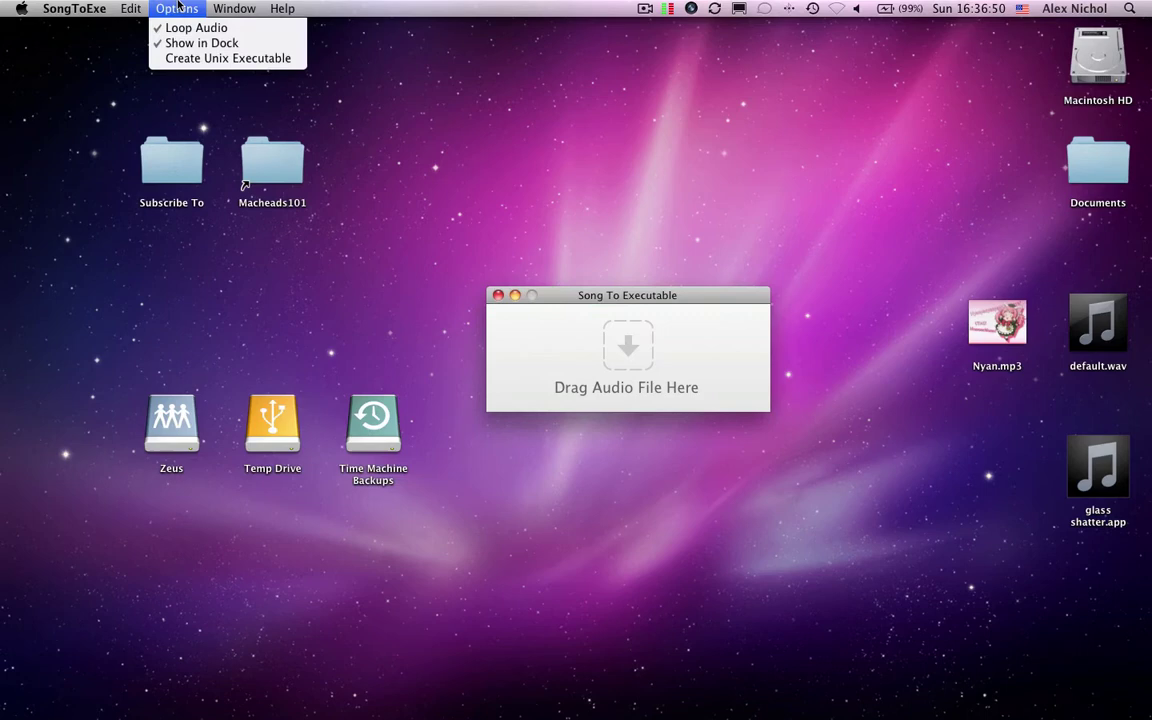
{"action": "left_click", "coordinate": [181, 33]}
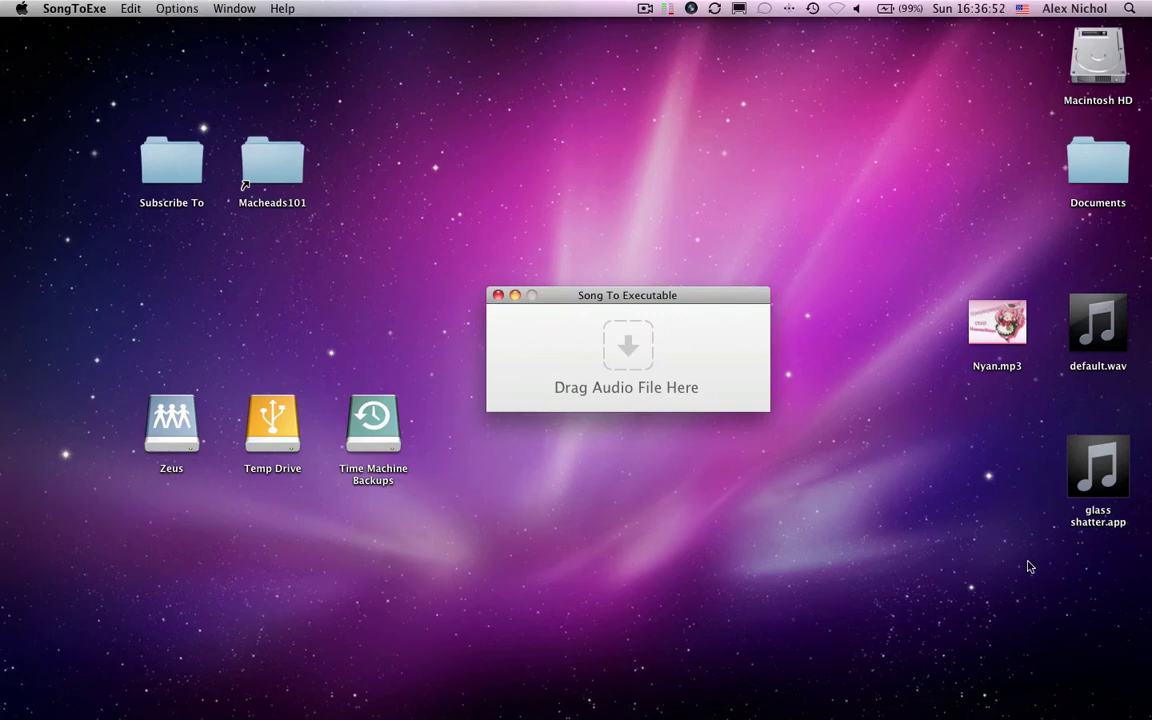
{"action": "left_click", "coordinate": [1080, 505]}
{"action": "key", "text": "super+BackSpace"}
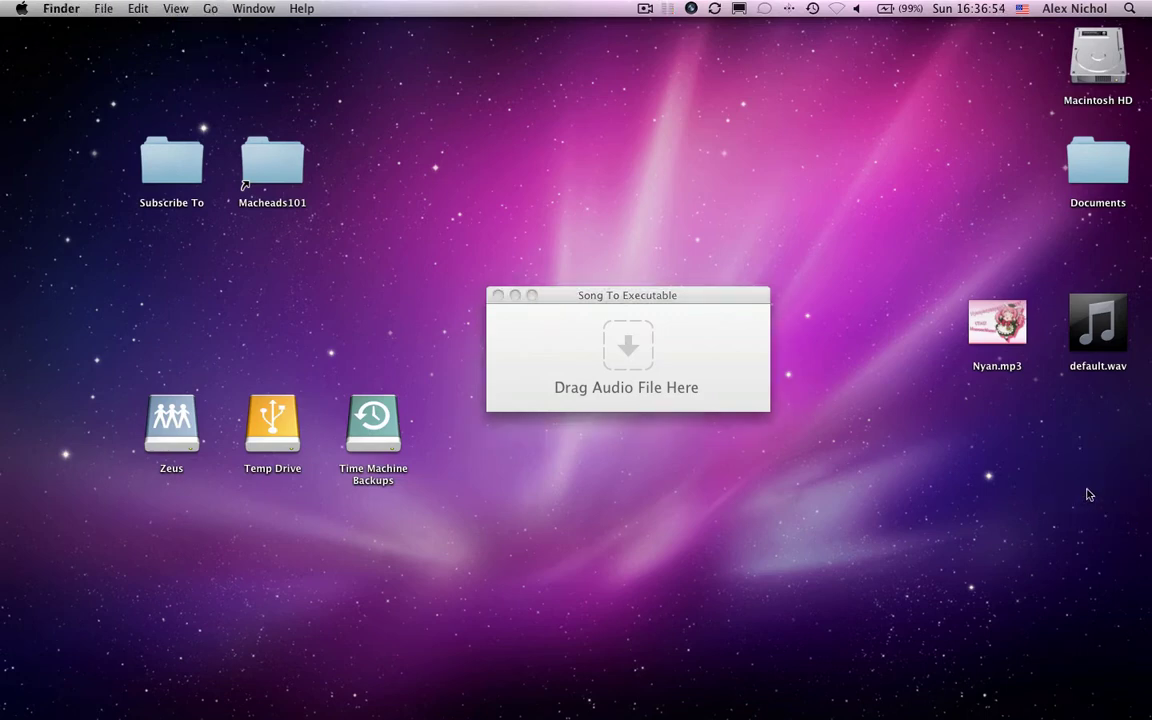
Convert default.wav with Loop Audio off and save the executable on the Desktop as "glass shatter"
{"action": "left_click_drag", "start_coordinate": [1128, 345], "coordinate": [627, 380]}
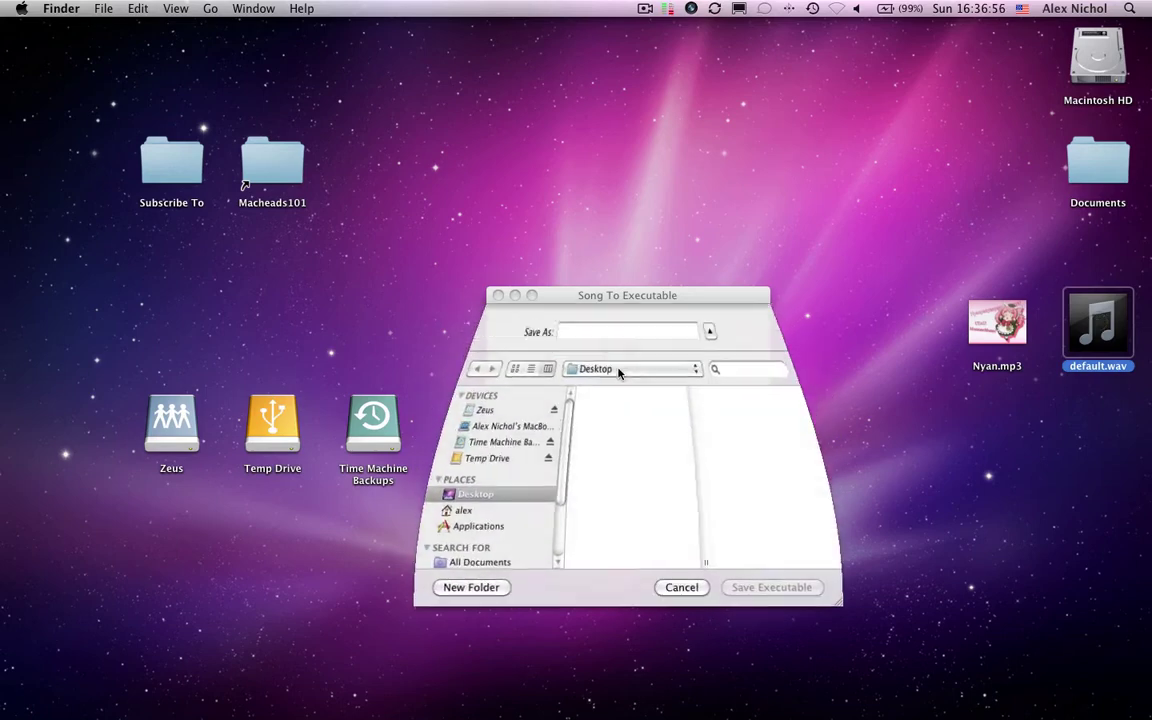
{"action": "type", "text": "glass "}
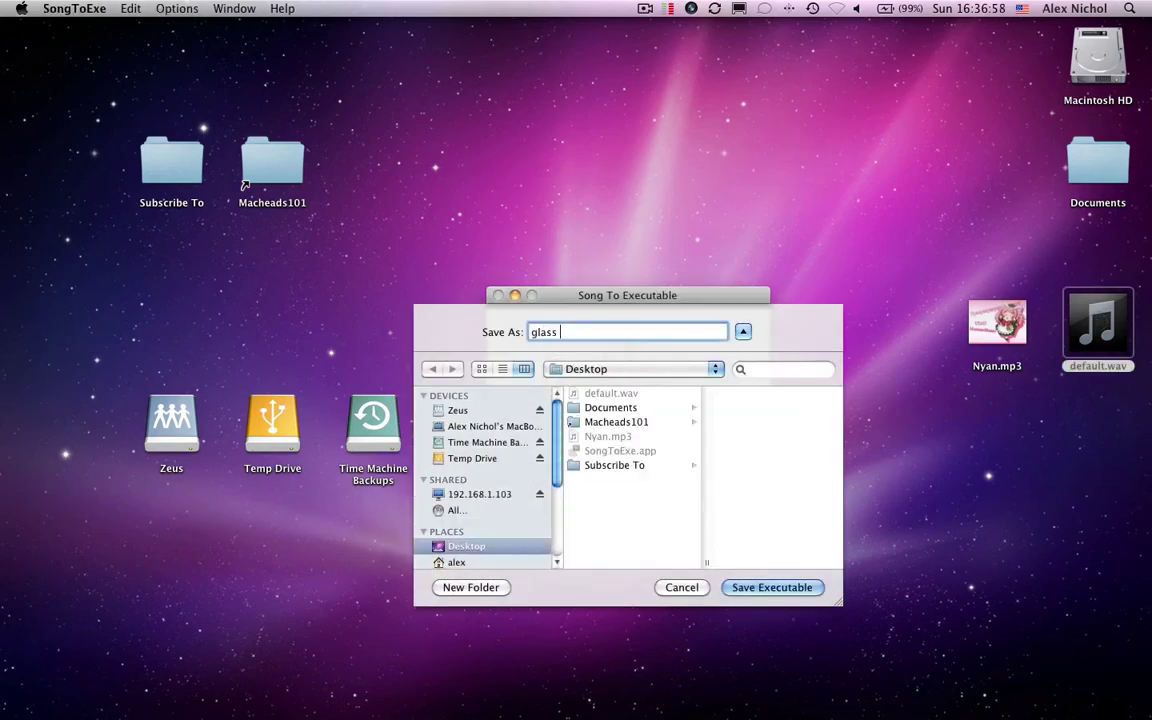
{"action": "type", "text": "shatter"}
{"action": "key", "text": "Return"}
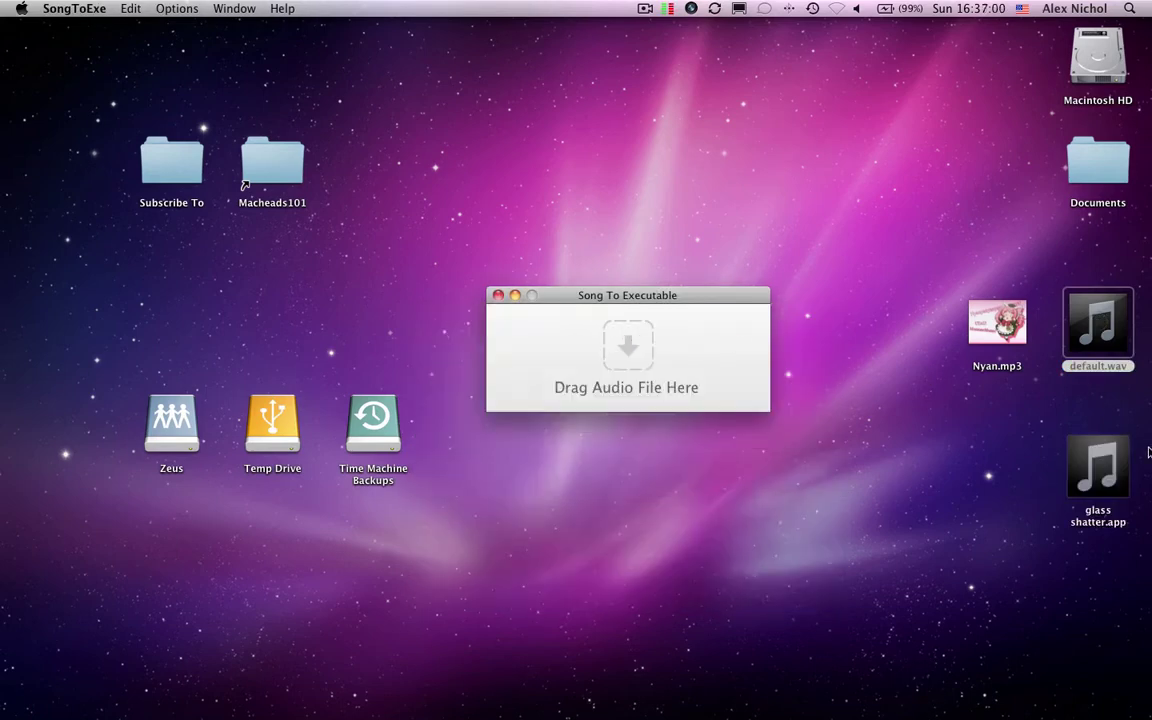
Run the non-looping glass shatter.app and check the Dock for it
{"action": "double_click", "coordinate": [1100, 492]}
{"action": "mouse_move", "coordinate": [873, 690]}
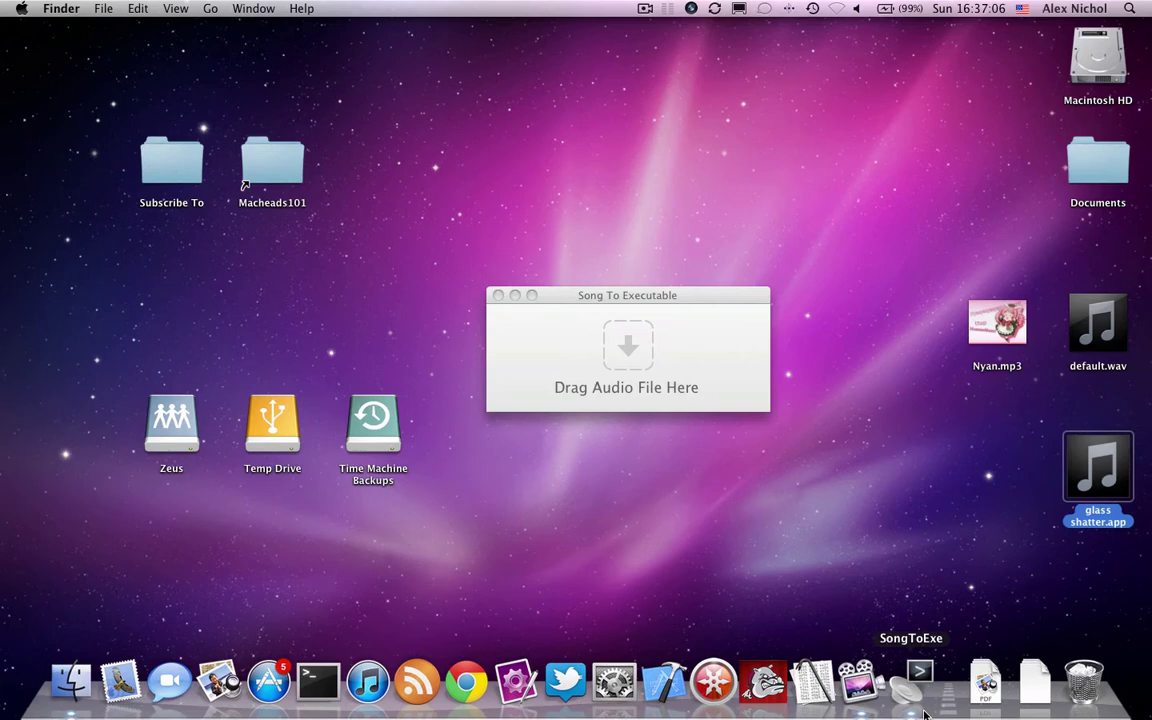
{"action": "left_click", "coordinate": [779, 370]}
Turn off SongToExe's Show in Dock option and turn Loop Audio back on
{"action": "left_click", "coordinate": [628, 312]}
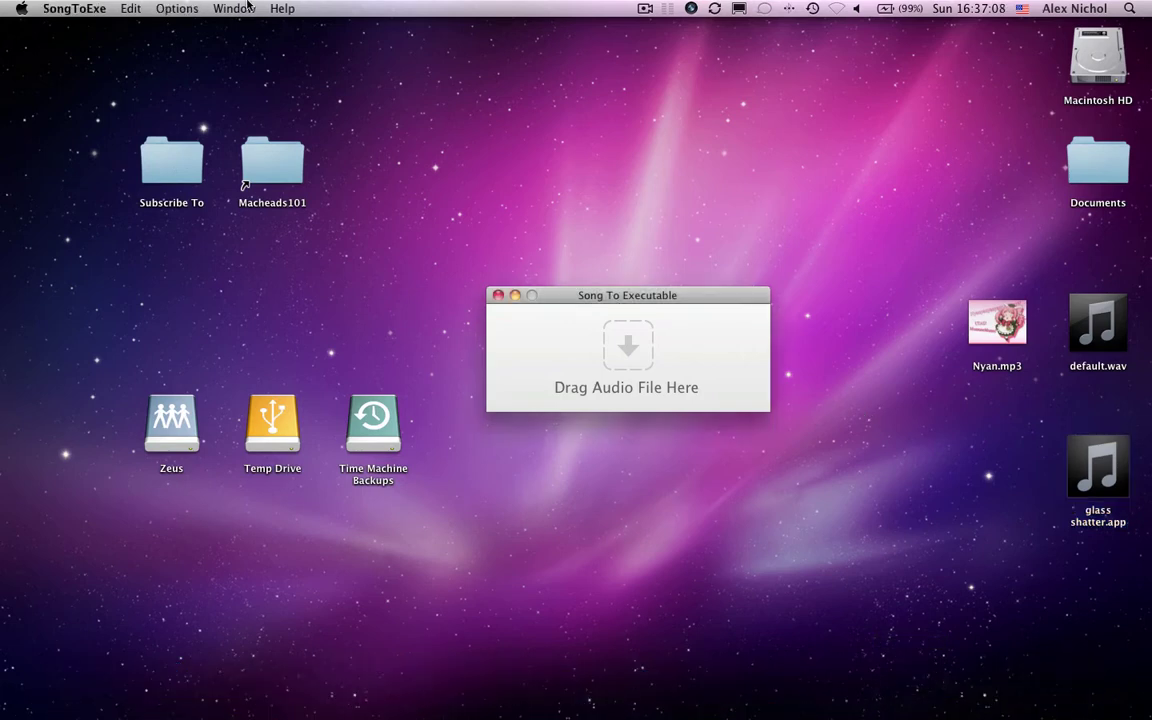
{"action": "left_click", "coordinate": [177, 8]}
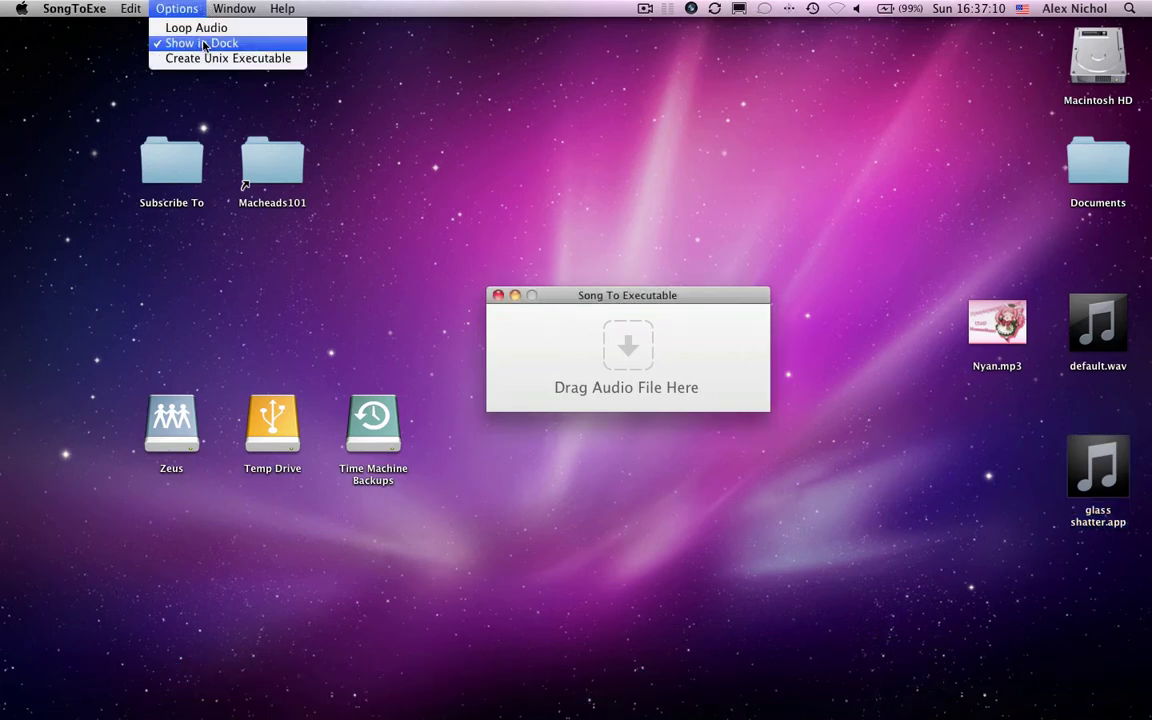
{"action": "left_click", "coordinate": [203, 43]}
{"action": "left_click", "coordinate": [177, 8]}
{"action": "left_click", "coordinate": [183, 28]}
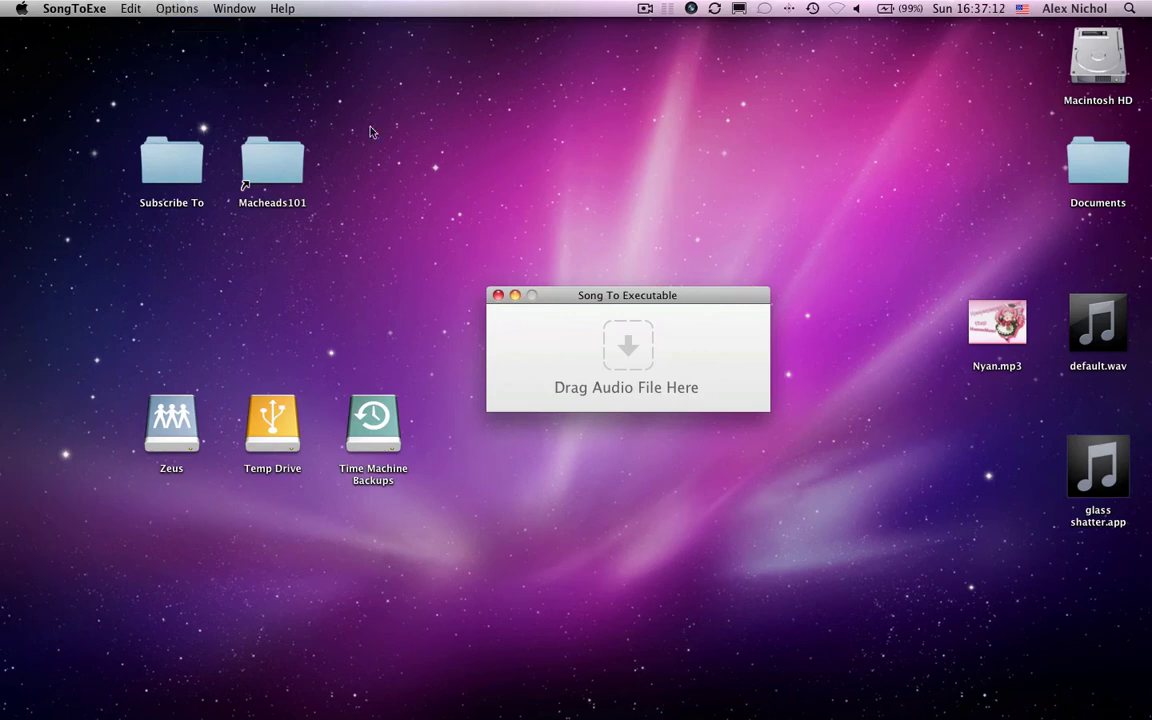
Try to convert glass shatter.app itself with Song To Executable, and delete that app from the desktop
{"action": "left_click_drag", "start_coordinate": [1110, 494], "coordinate": [510, 332]}
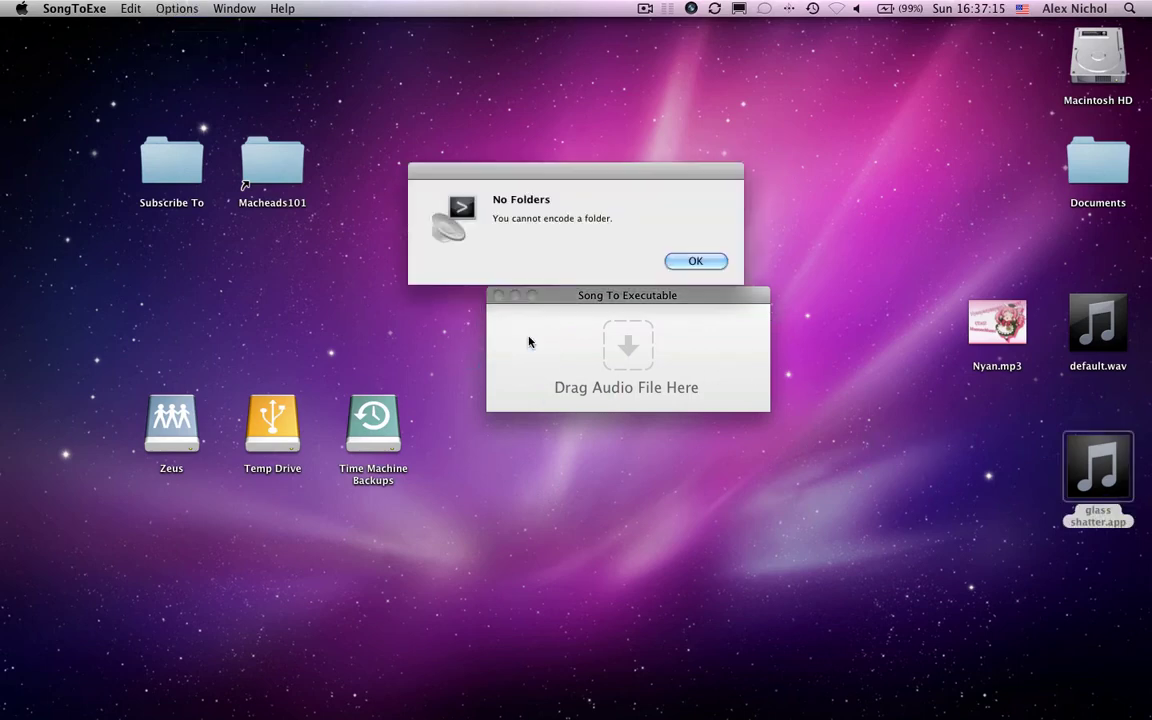
{"action": "left_click", "coordinate": [698, 262]}
{"action": "left_click", "coordinate": [1080, 487]}
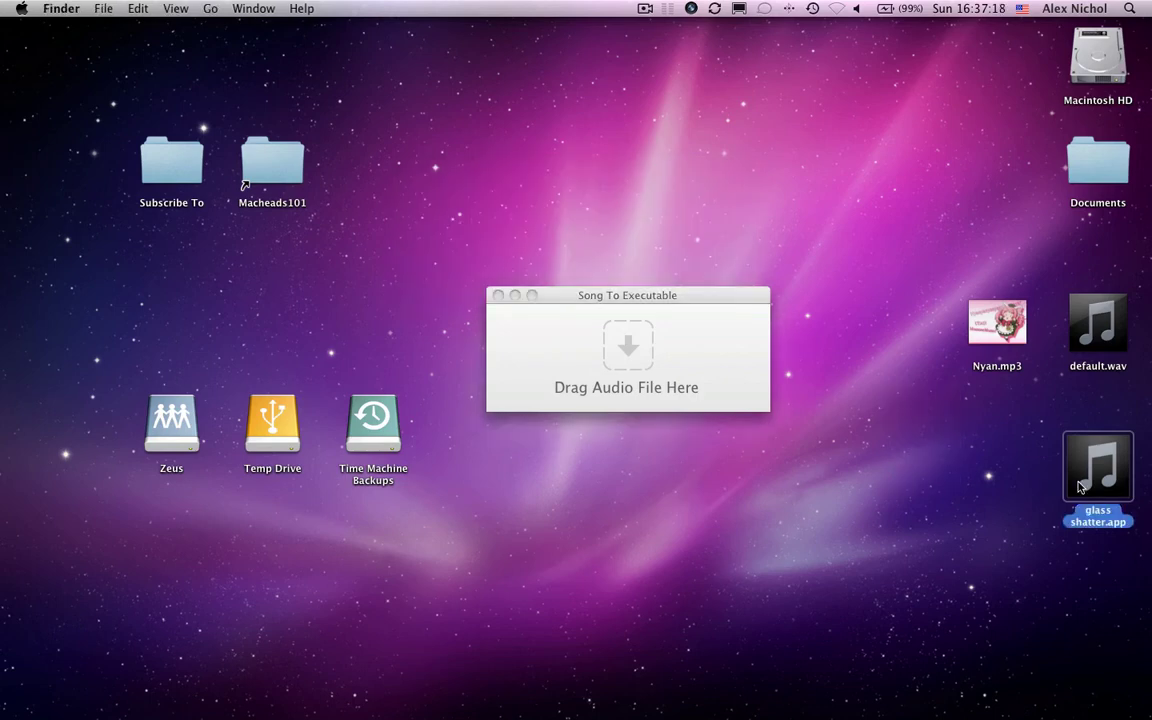
{"action": "key", "text": "super+BackSpace"}
Convert default.wav with Show in Dock off and save the executable on the Desktop as "glass shatter"
{"action": "left_click_drag", "start_coordinate": [1098, 328], "coordinate": [661, 368]}
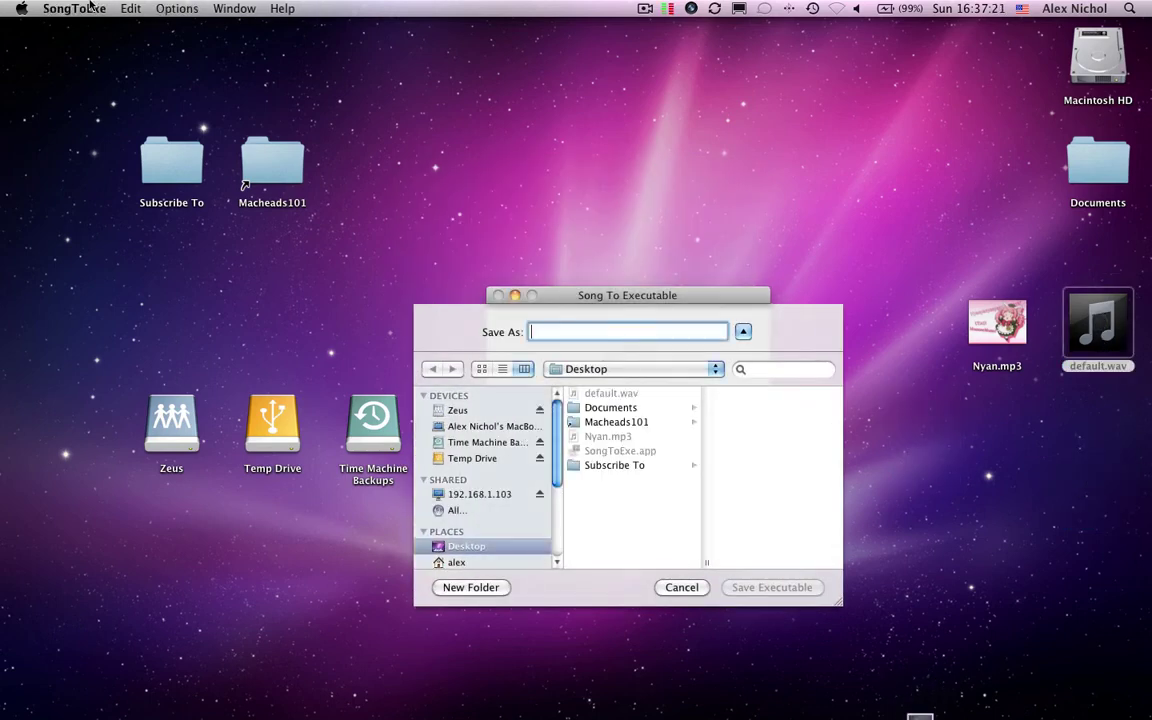
{"action": "left_click", "coordinate": [176, 8]}
{"action": "left_click", "coordinate": [553, 280]}
{"action": "type", "text": "glass shatter"}
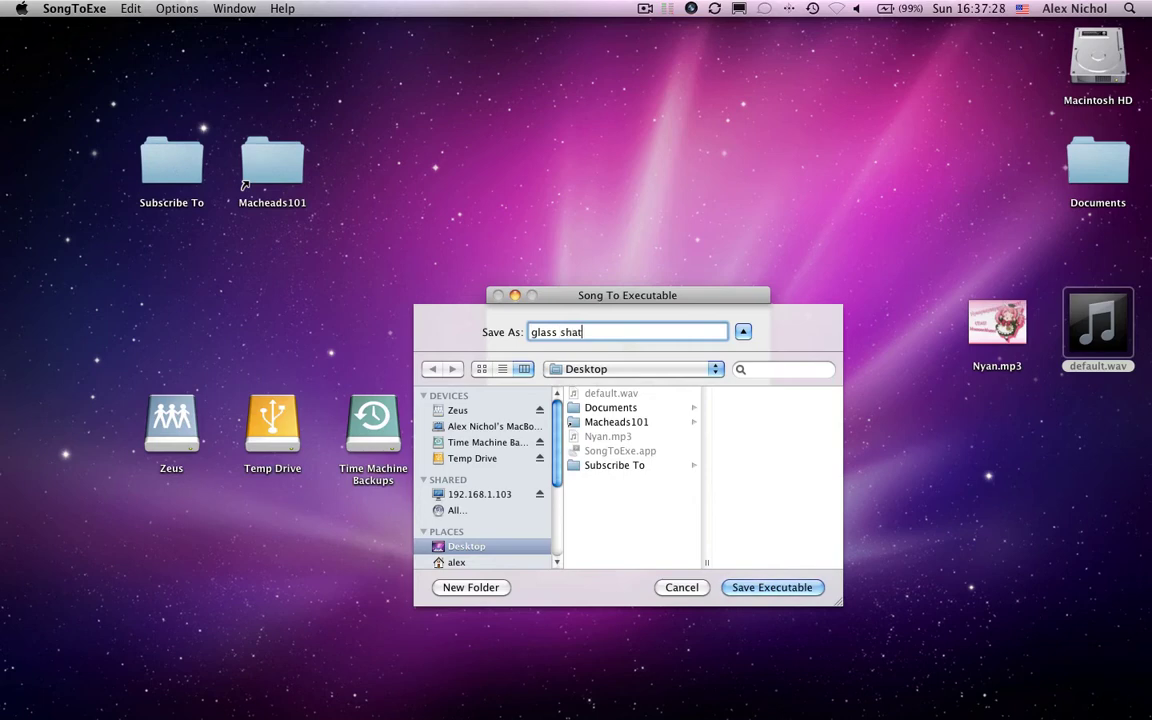
{"action": "key", "text": "Return"}
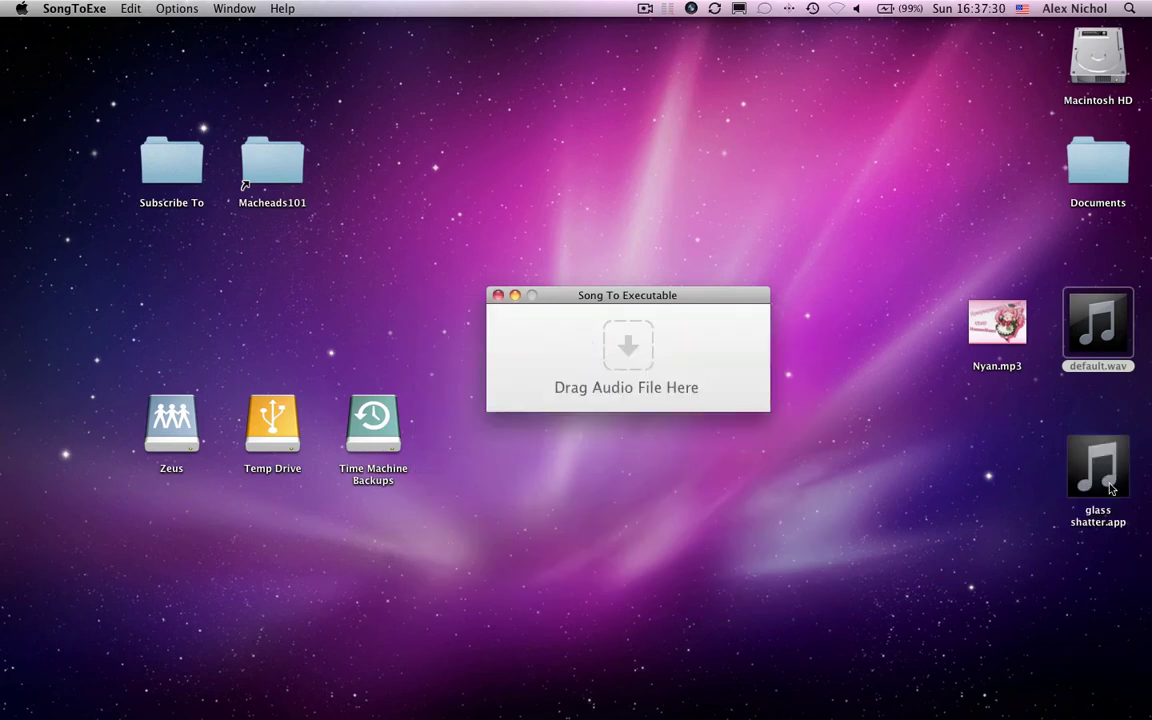
Run glass shatter.app and look for it in the Dock, the application switcher and the Force Quit list
{"action": "left_click", "coordinate": [1108, 486]}
{"action": "mouse_move", "coordinate": [912, 690]}
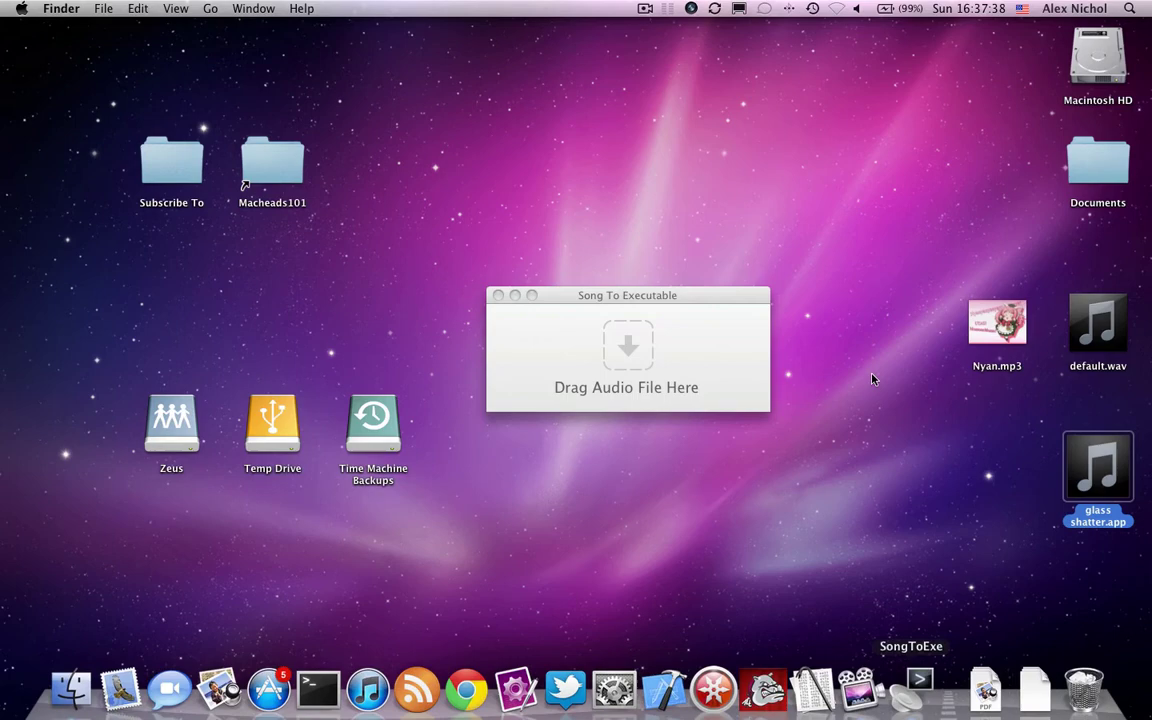
{"action": "key", "text": "super+Tab"}
{"action": "key", "text": "super+Escape"}
{"action": "key", "text": "super+alt+Escape"}
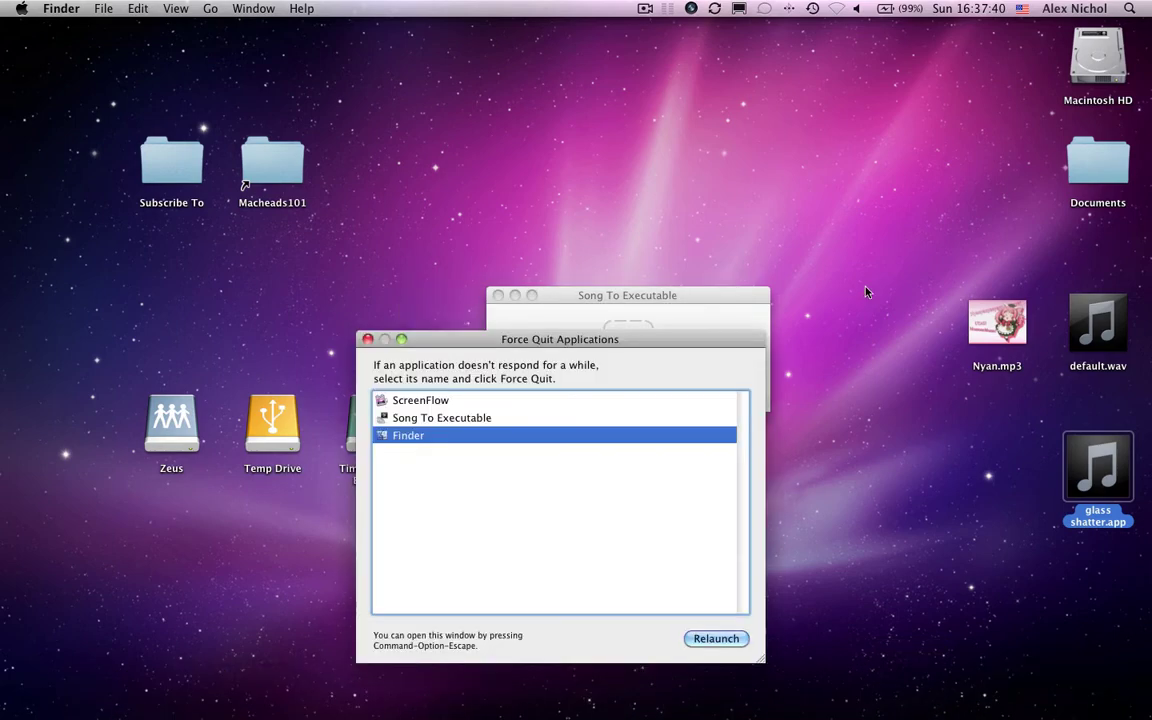
{"action": "key", "text": "Escape"}
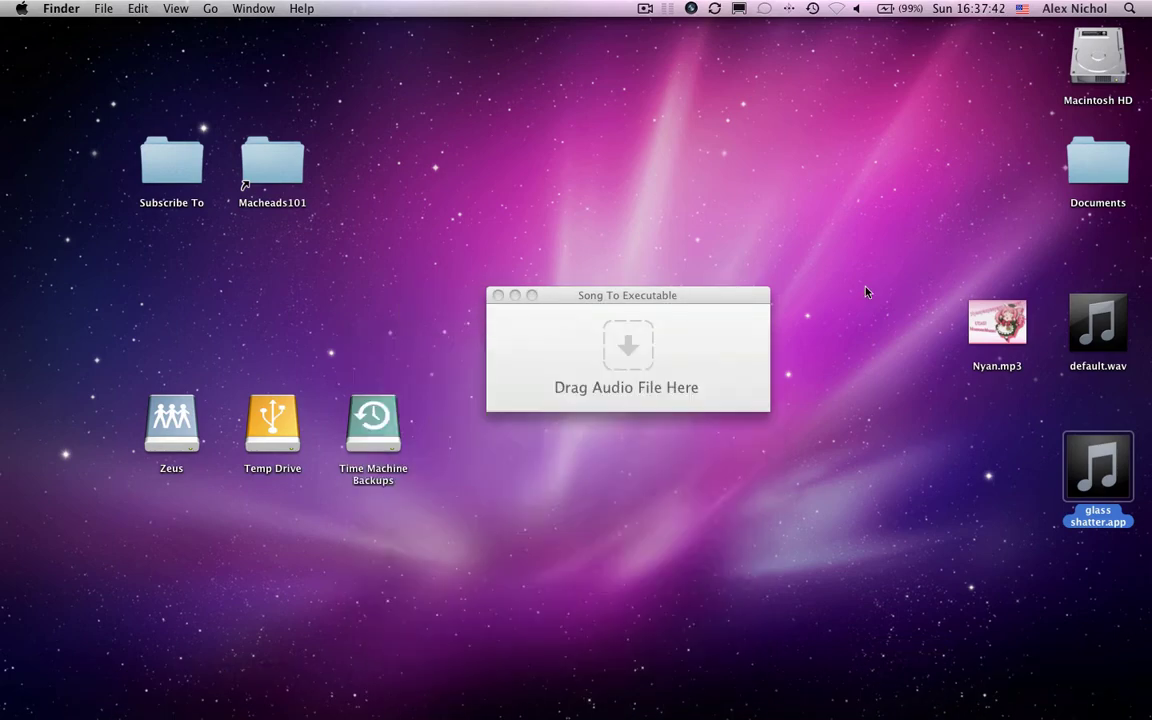
Open Activity Monitor from the Utilities folder inside Applications
{"action": "left_click", "coordinate": [841, 391]}
{"action": "key", "text": "super+n"}
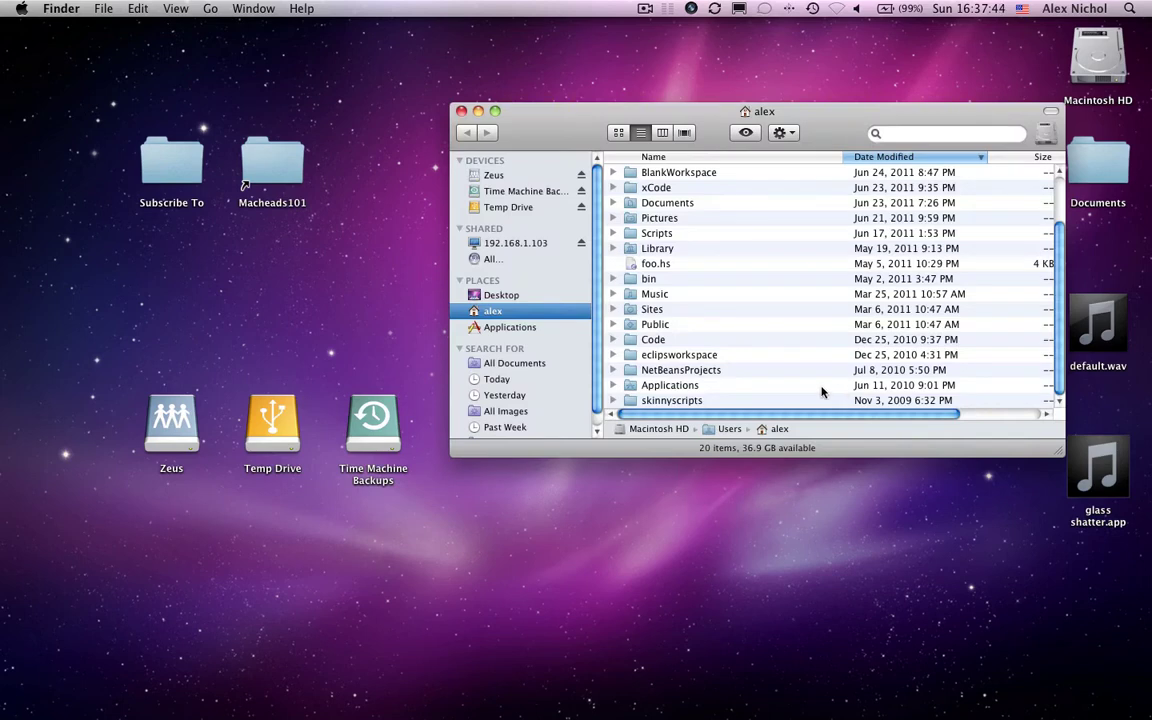
{"action": "left_click", "coordinate": [558, 330]}
{"action": "left_click", "coordinate": [674, 310]}
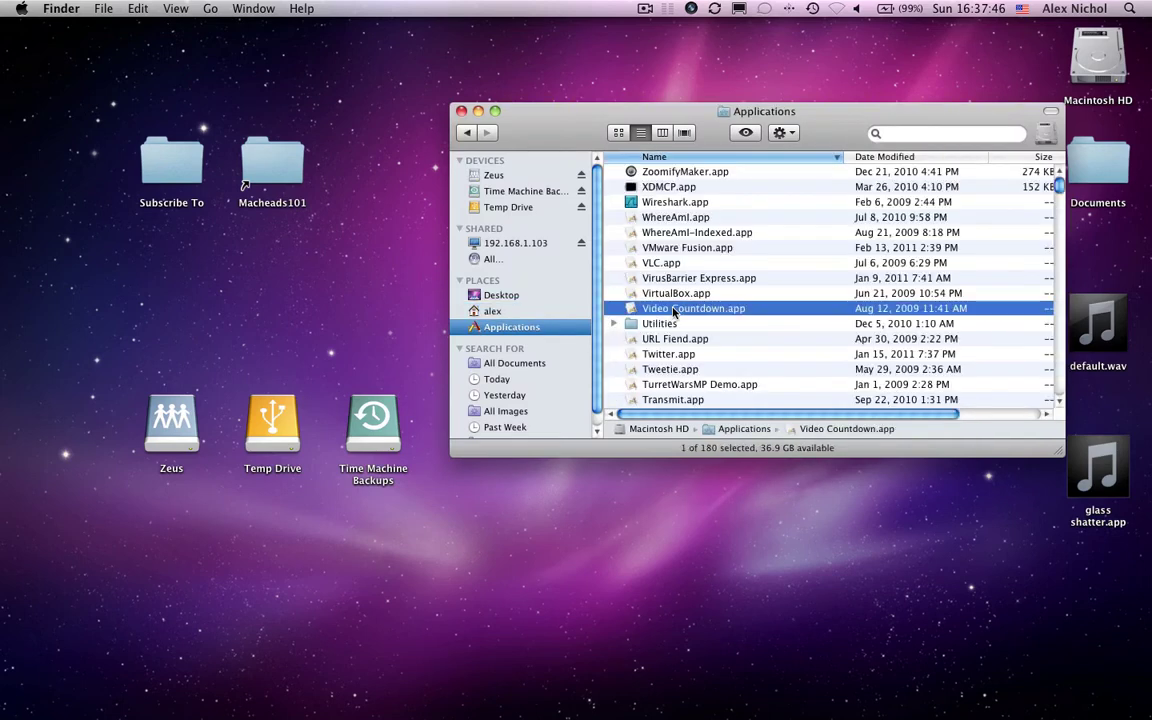
{"action": "key", "text": "Down"}
{"action": "key", "text": "super+Down"}
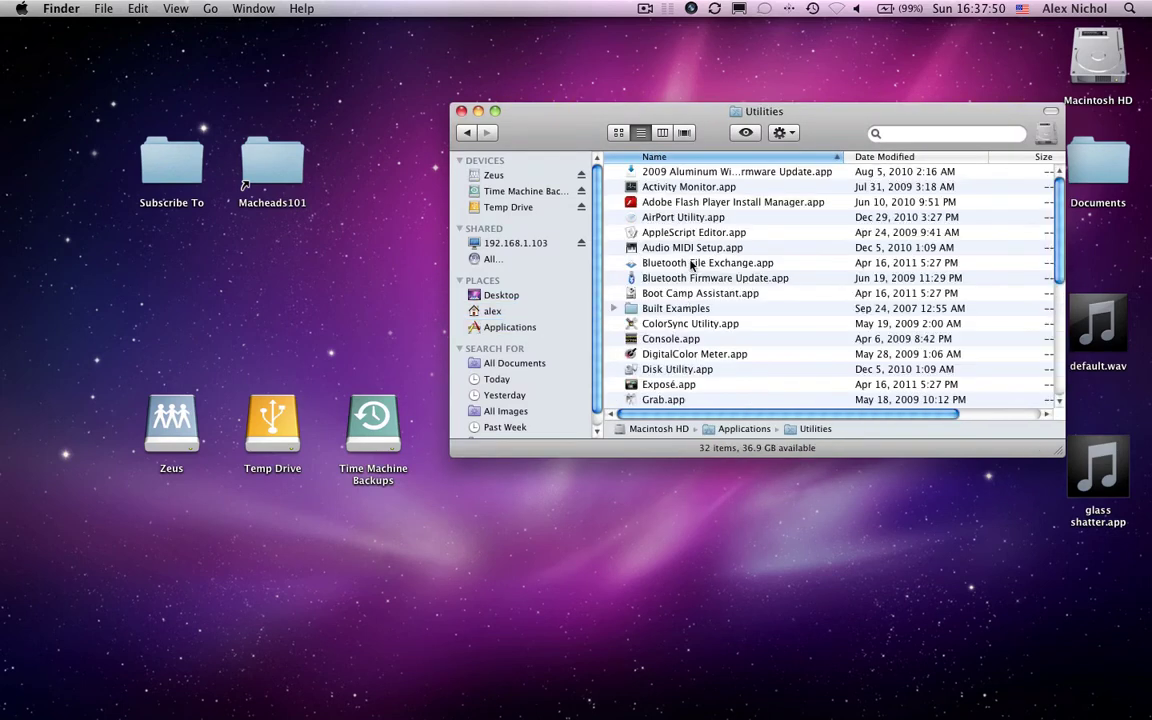
{"action": "scroll", "coordinate": [692, 270], "scroll_direction": "down", "scroll_amount": 5}
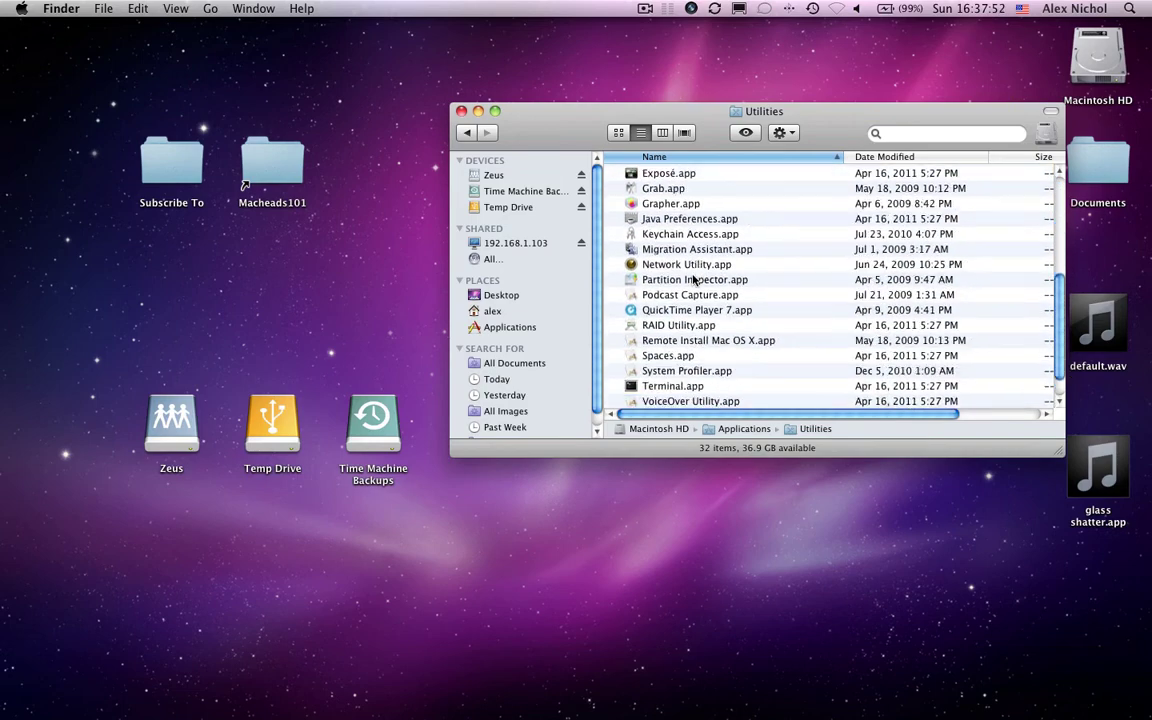
{"action": "scroll", "coordinate": [692, 278], "scroll_direction": "up", "scroll_amount": 5}
{"action": "scroll", "coordinate": [687, 232], "scroll_direction": "up", "scroll_amount": 1}
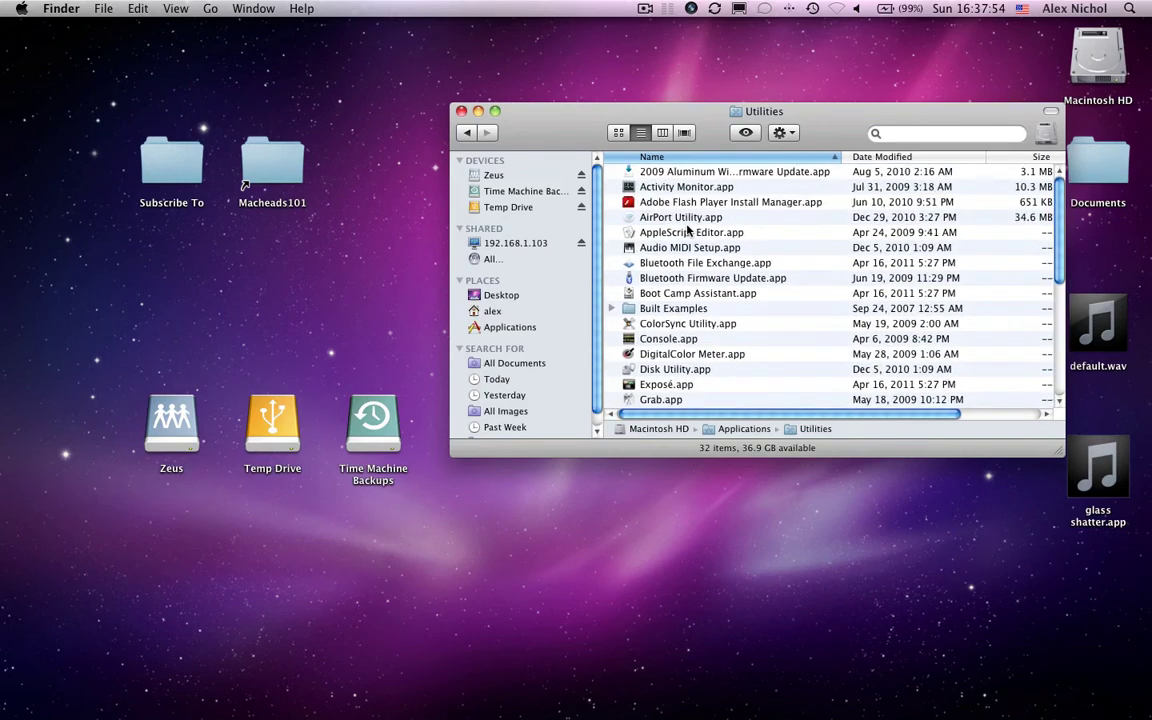
{"action": "scroll", "coordinate": [687, 232], "scroll_direction": "left", "scroll_amount": 1}
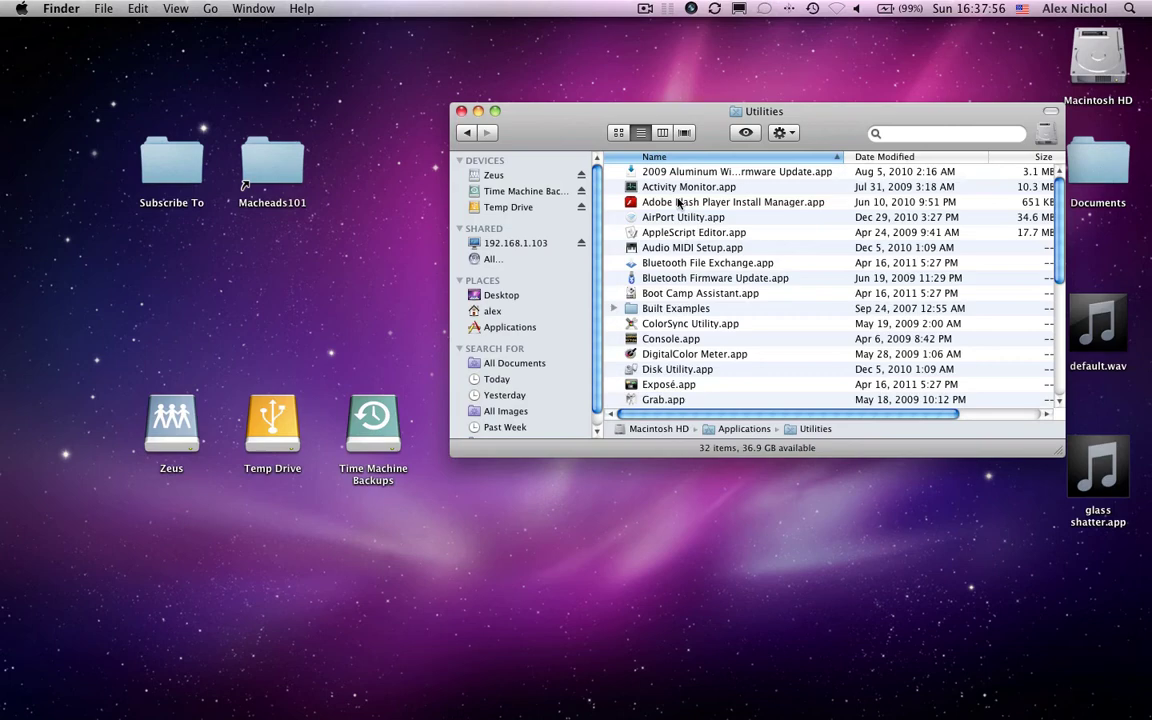
{"action": "double_click", "coordinate": [676, 187]}
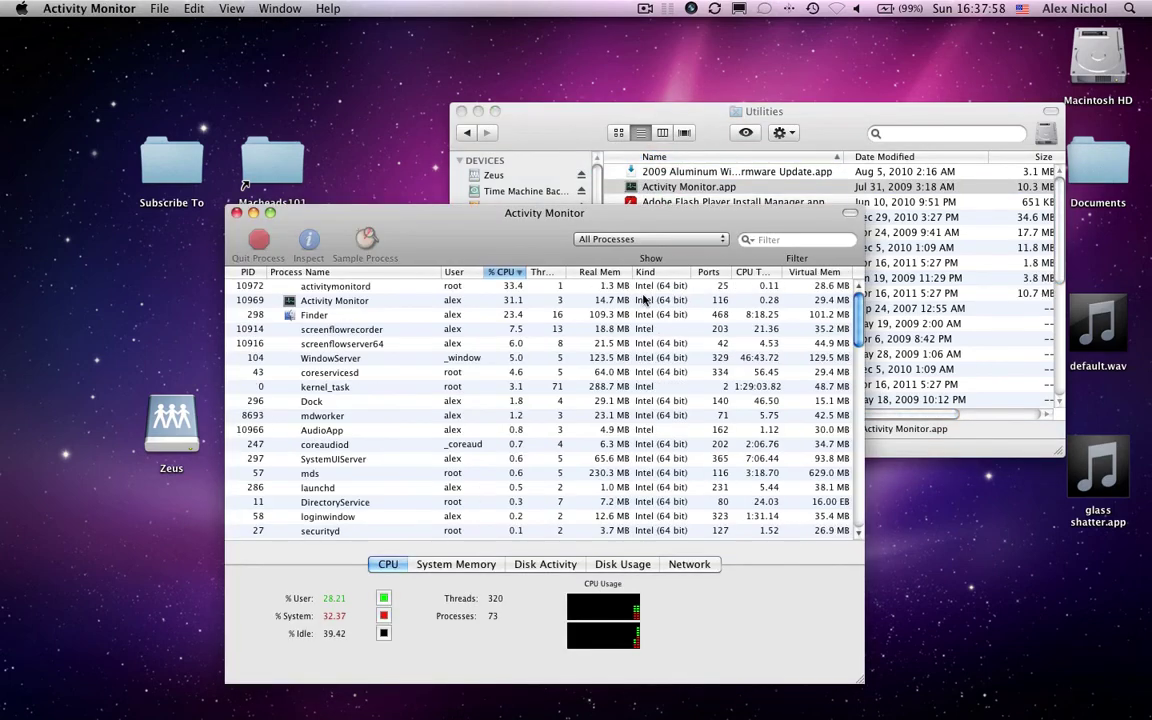
Filter the processes by "AudioApp", quit the AudioApp process, and close Activity Monitor and the Utilities window
{"action": "left_click", "coordinate": [786, 240]}
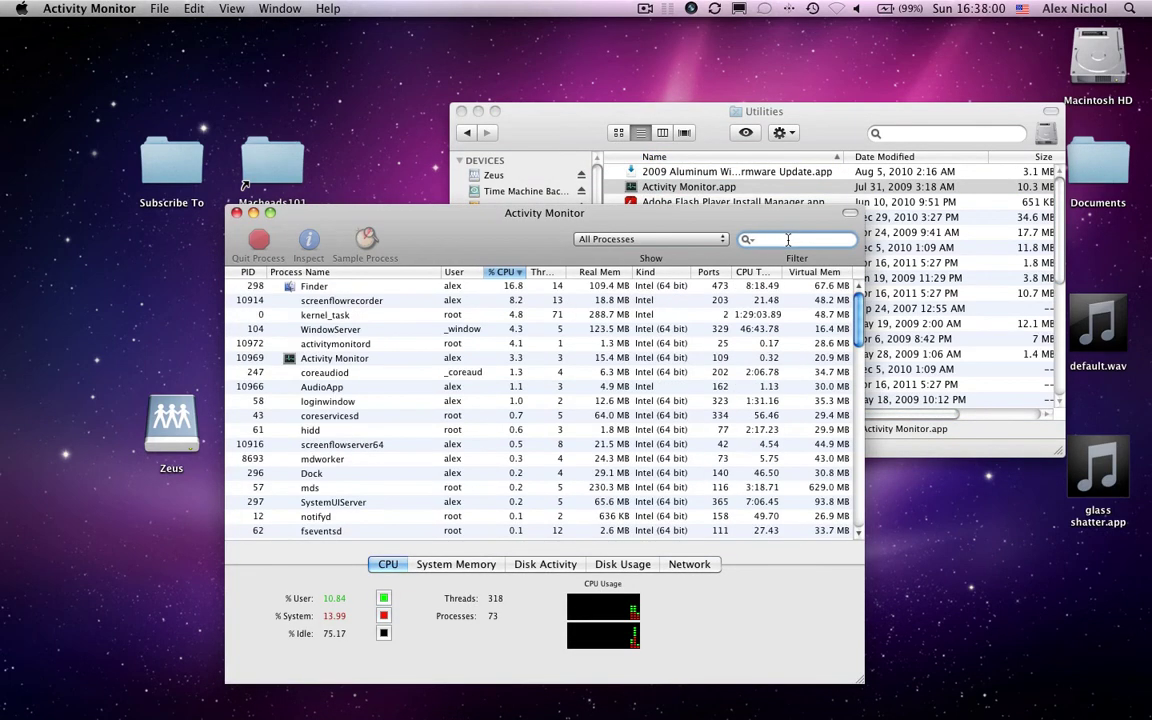
{"action": "type", "text": "AudioApp"}
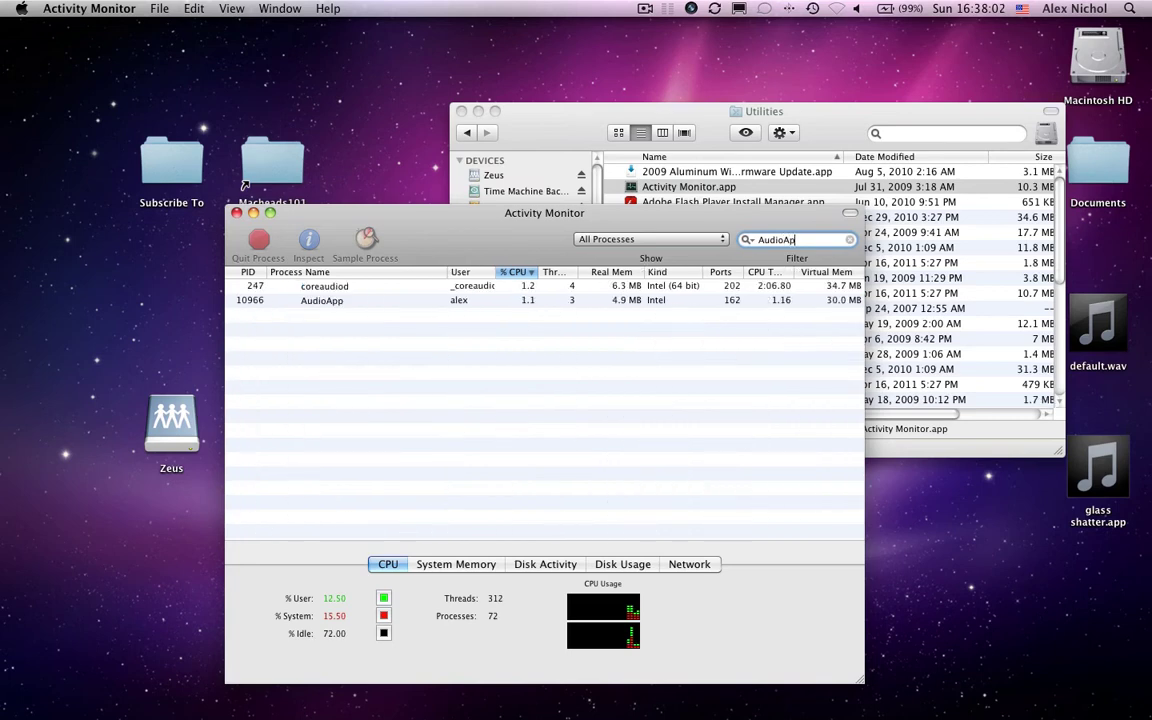
{"action": "left_click", "coordinate": [334, 287]}
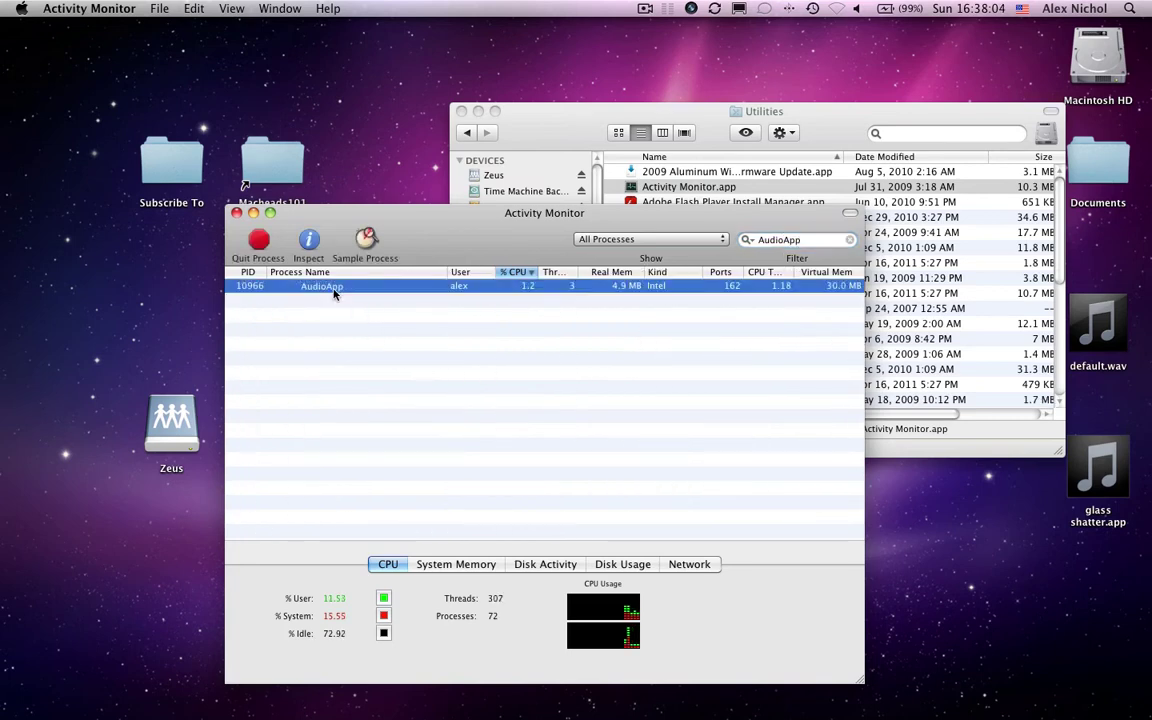
{"action": "left_click", "coordinate": [256, 241]}
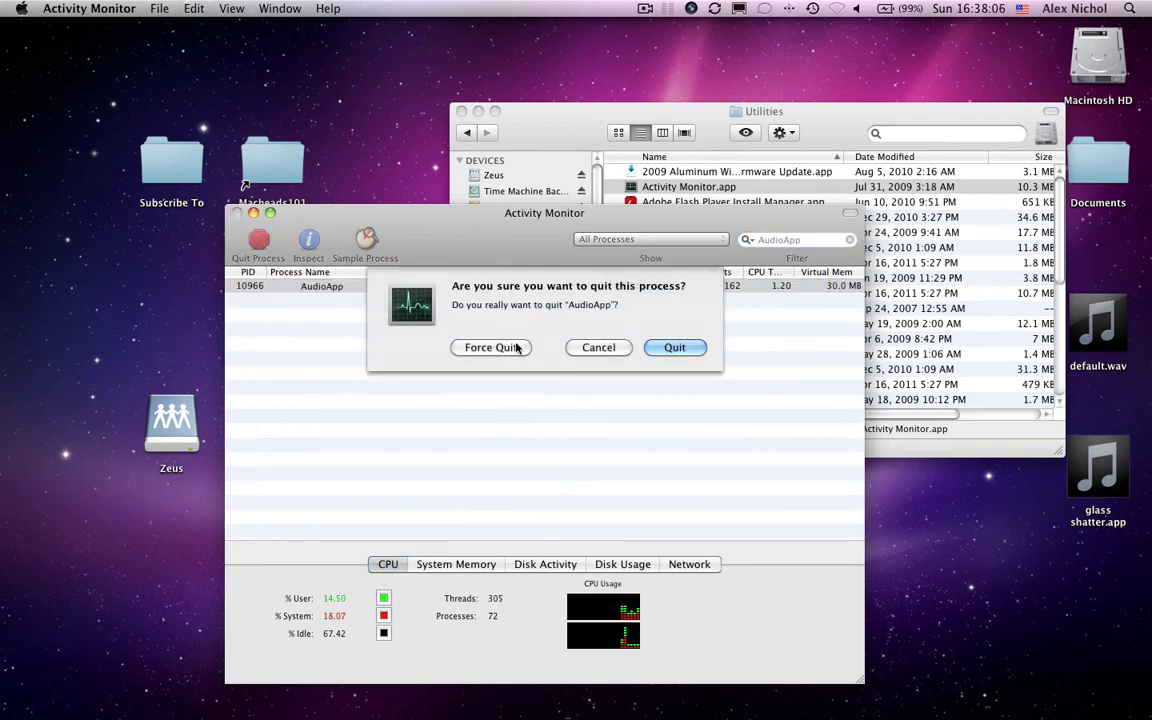
{"action": "left_click", "coordinate": [693, 347]}
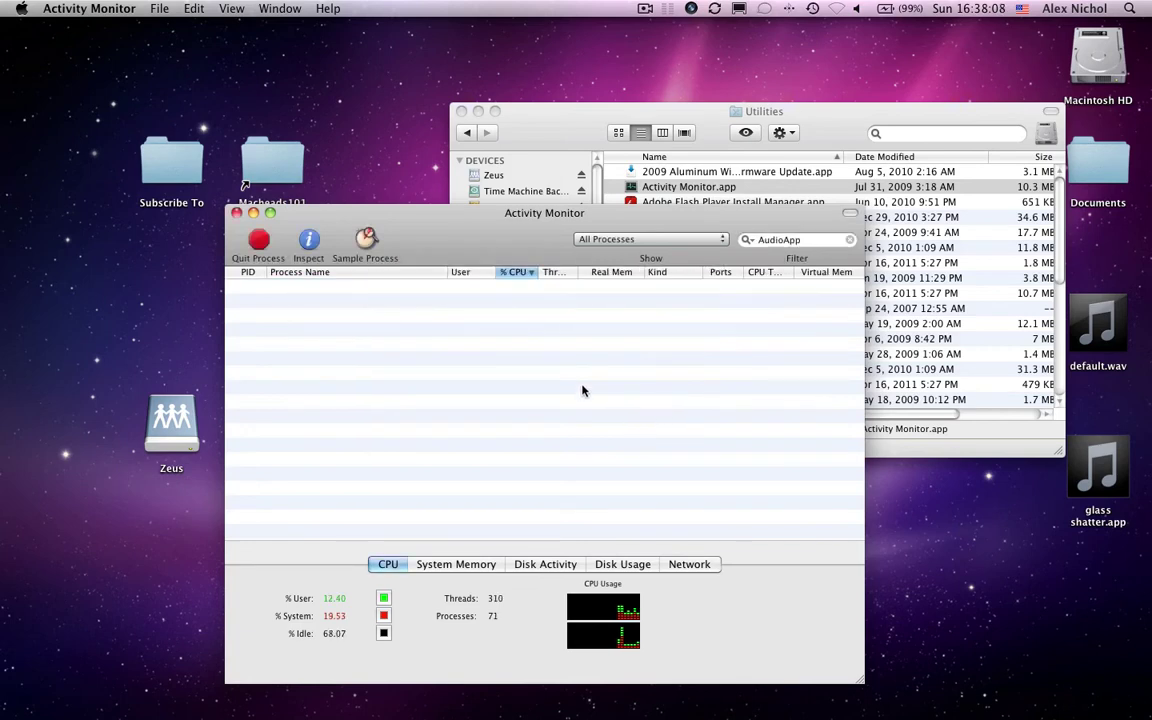
{"action": "key", "text": "super+q"}
{"action": "key", "text": "super+w"}
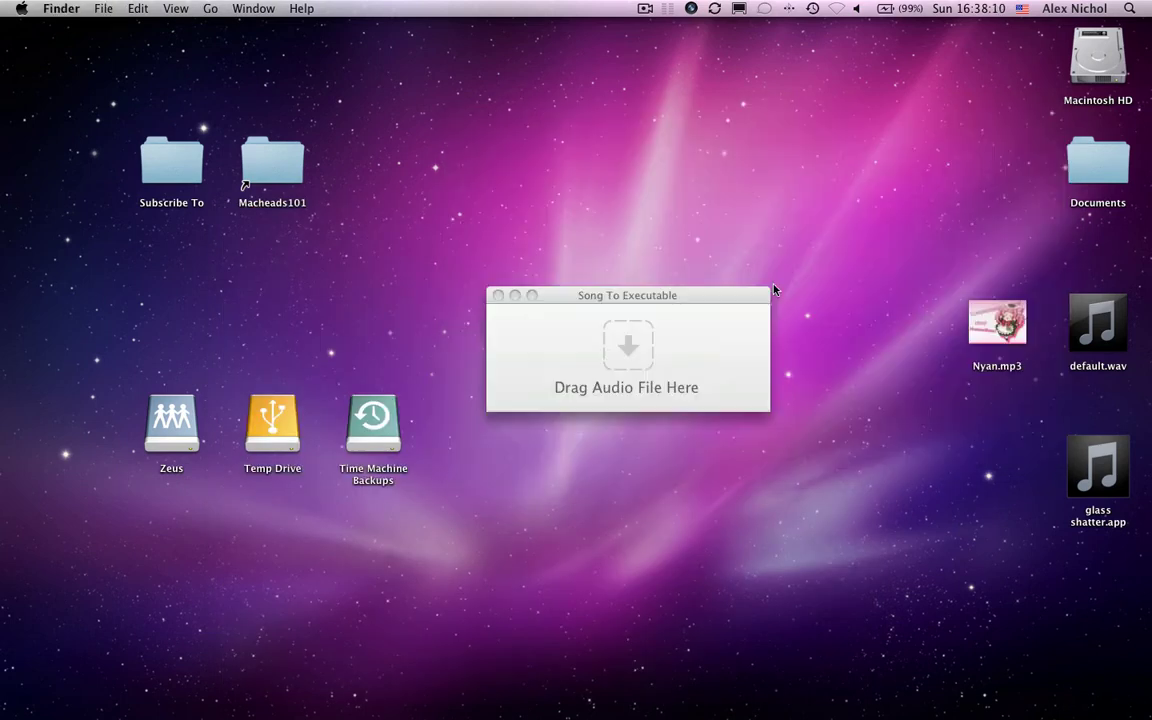
Turn on SongToExe's Create Unix Executable option
{"action": "left_click", "coordinate": [598, 363]}
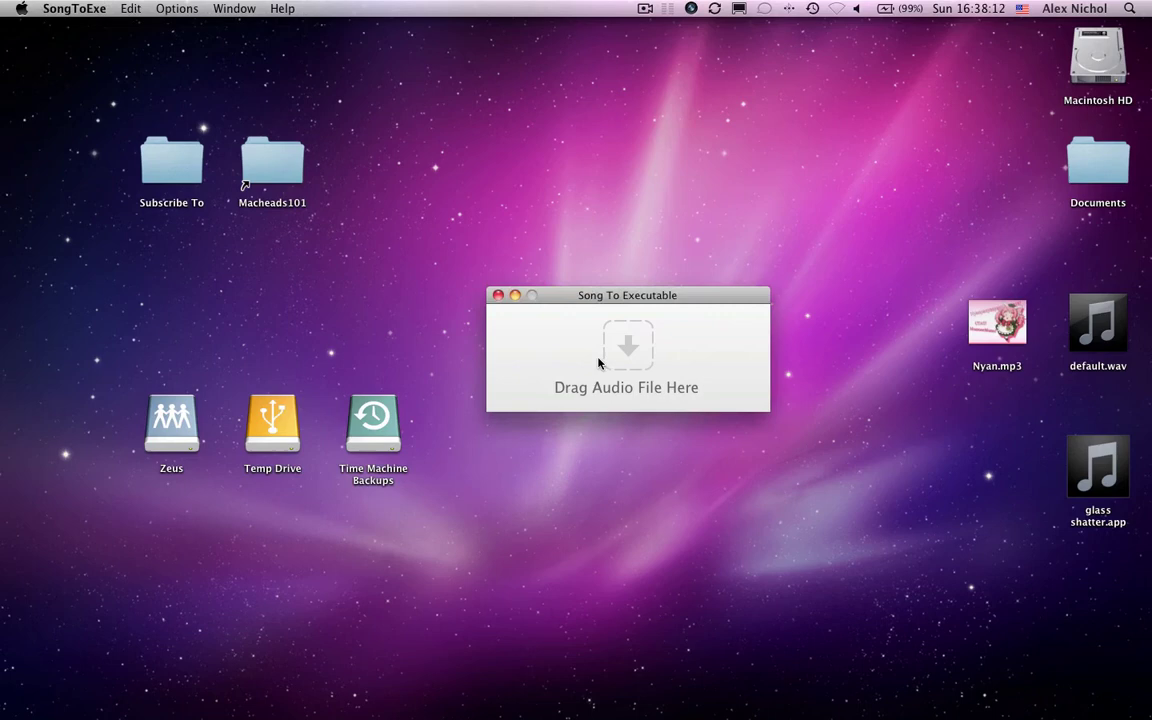
{"action": "left_click", "coordinate": [171, 7]}
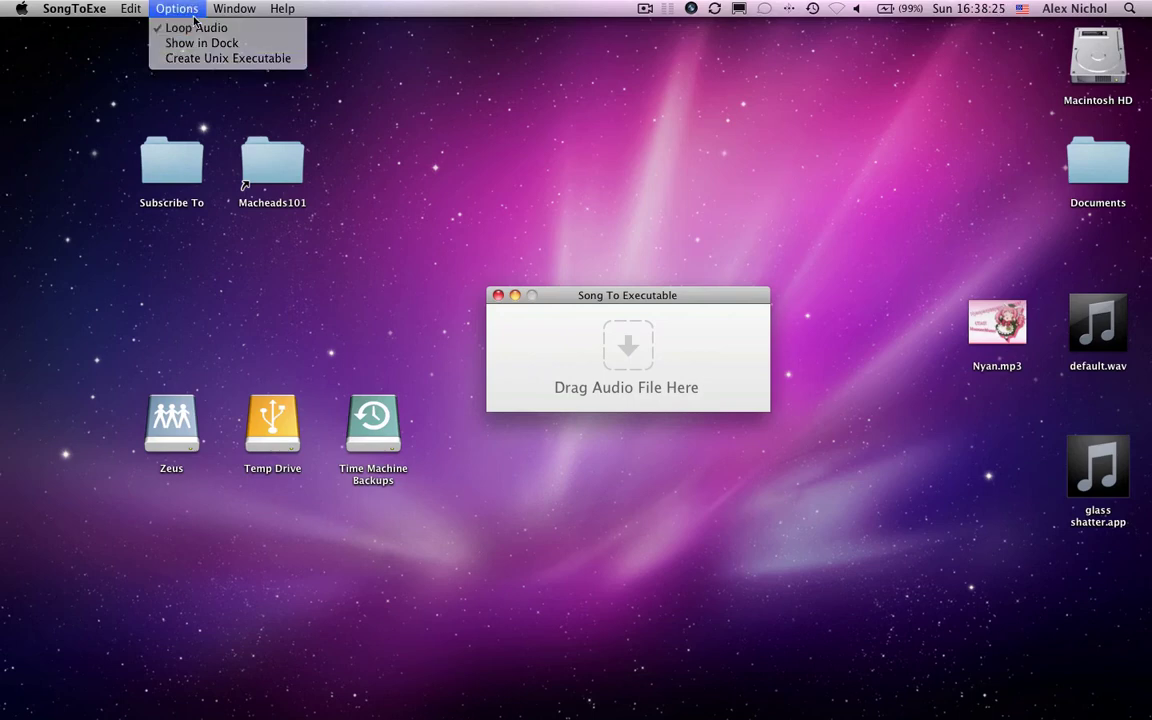
{"action": "left_click", "coordinate": [193, 8]}
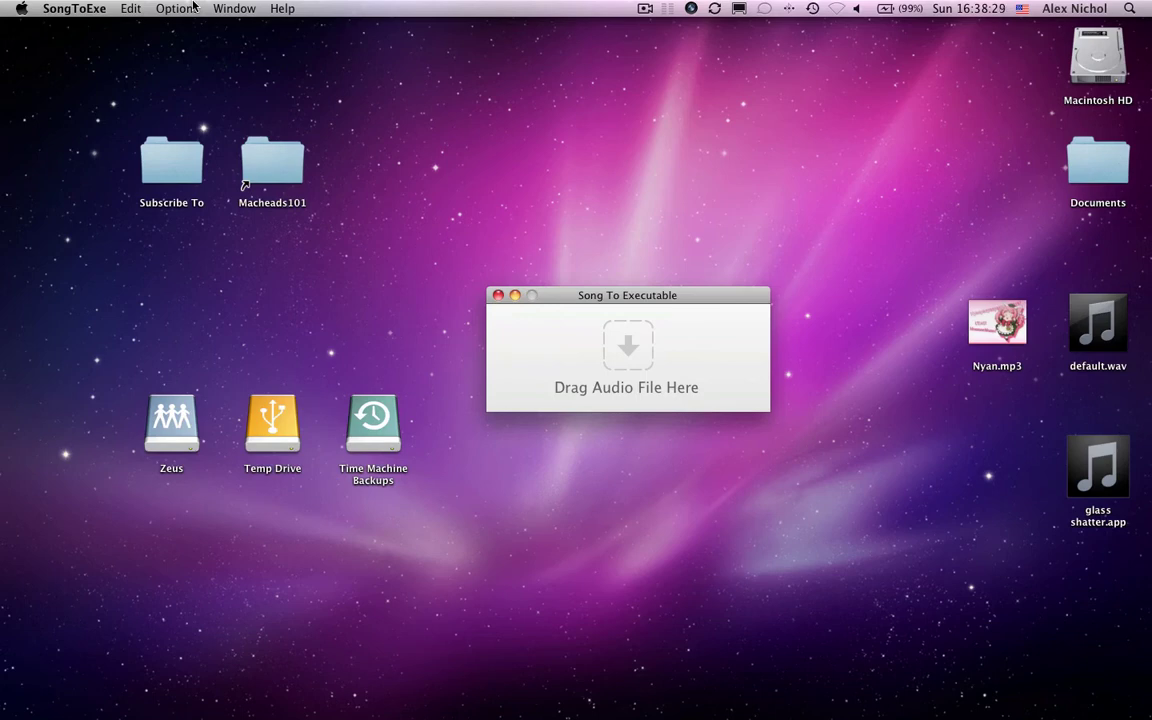
{"action": "left_click", "coordinate": [193, 8]}
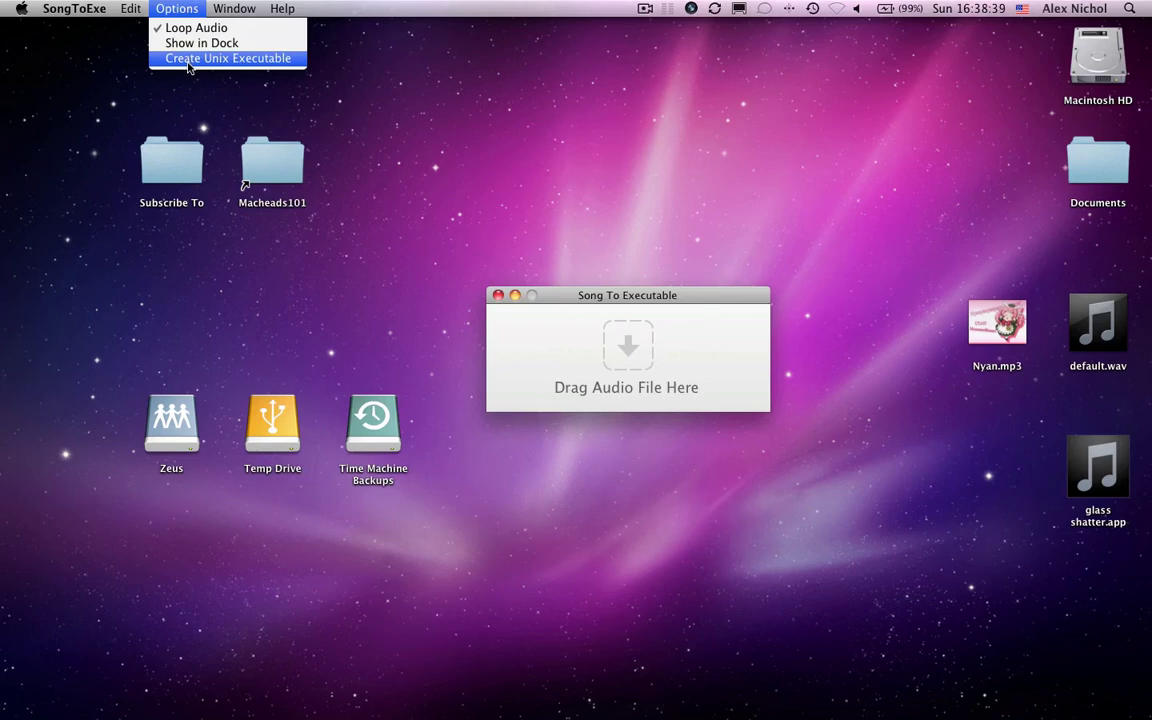
{"action": "left_click", "coordinate": [225, 58]}
{"action": "left_click", "coordinate": [172, 8]}
{"action": "left_click", "coordinate": [170, 8]}
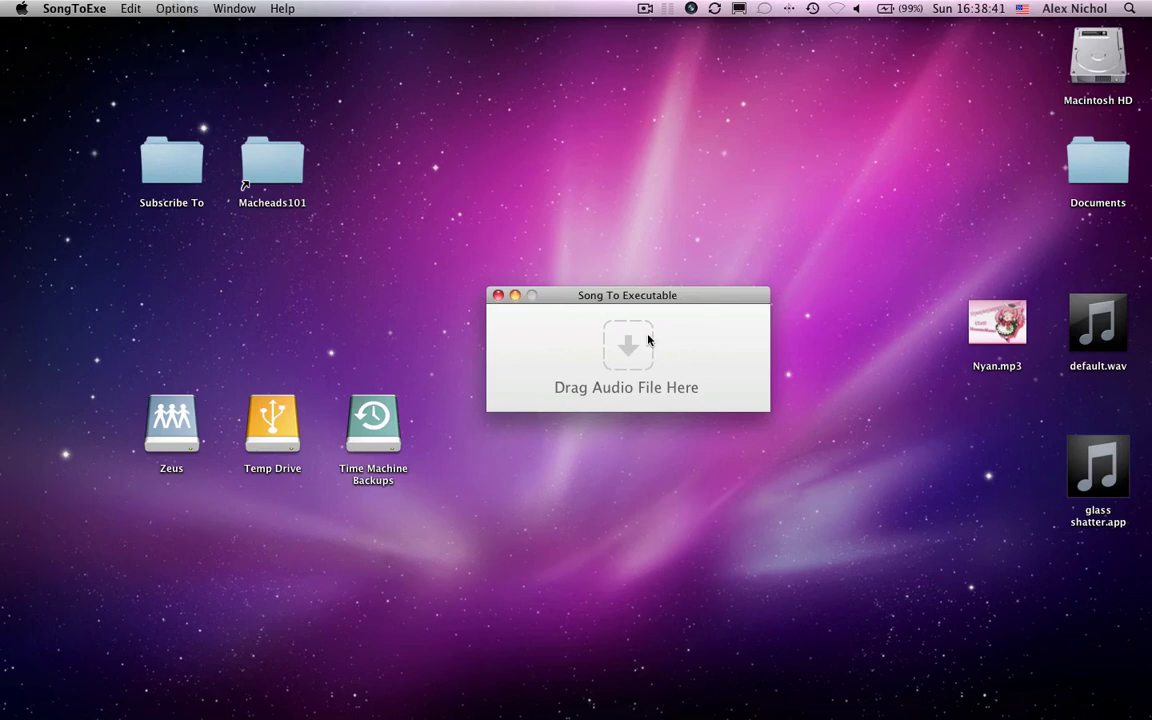
Convert default.wav with Song To Executable and save the Unix executable on the Desktop as "glass shatter"
{"action": "mouse_move", "coordinate": [1105, 342]}
{"action": "left_click_drag", "start_coordinate": [1105, 342], "coordinate": [678, 333]}
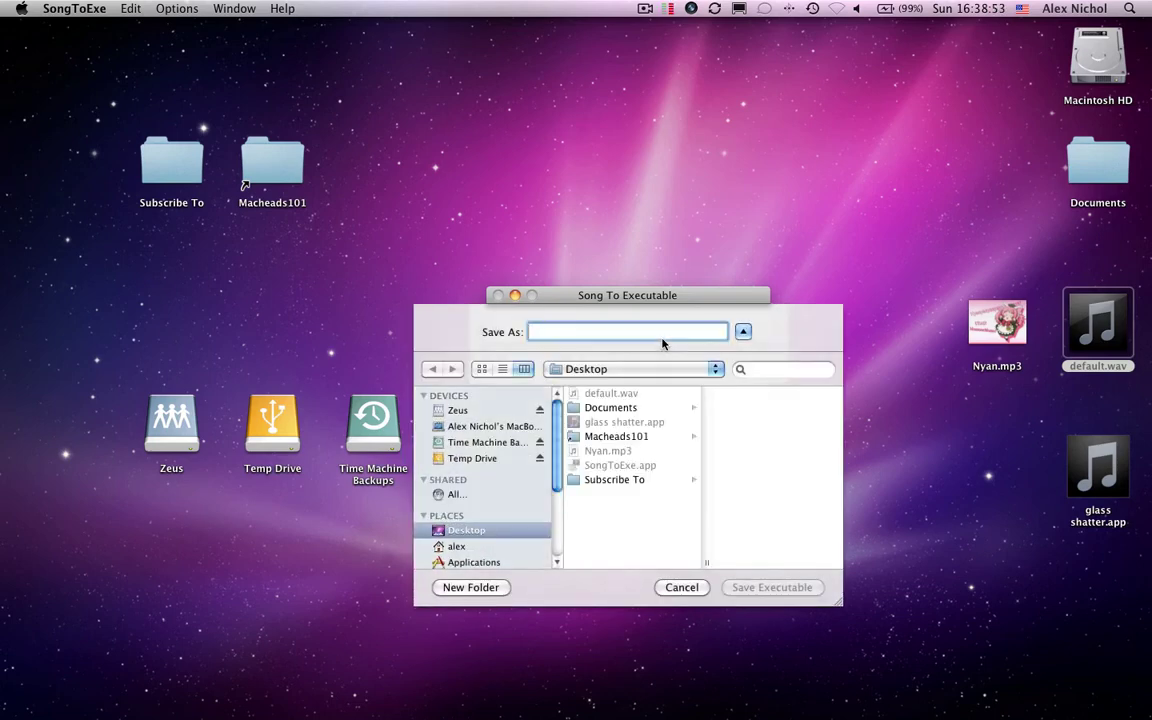
{"action": "type", "text": "gl"}
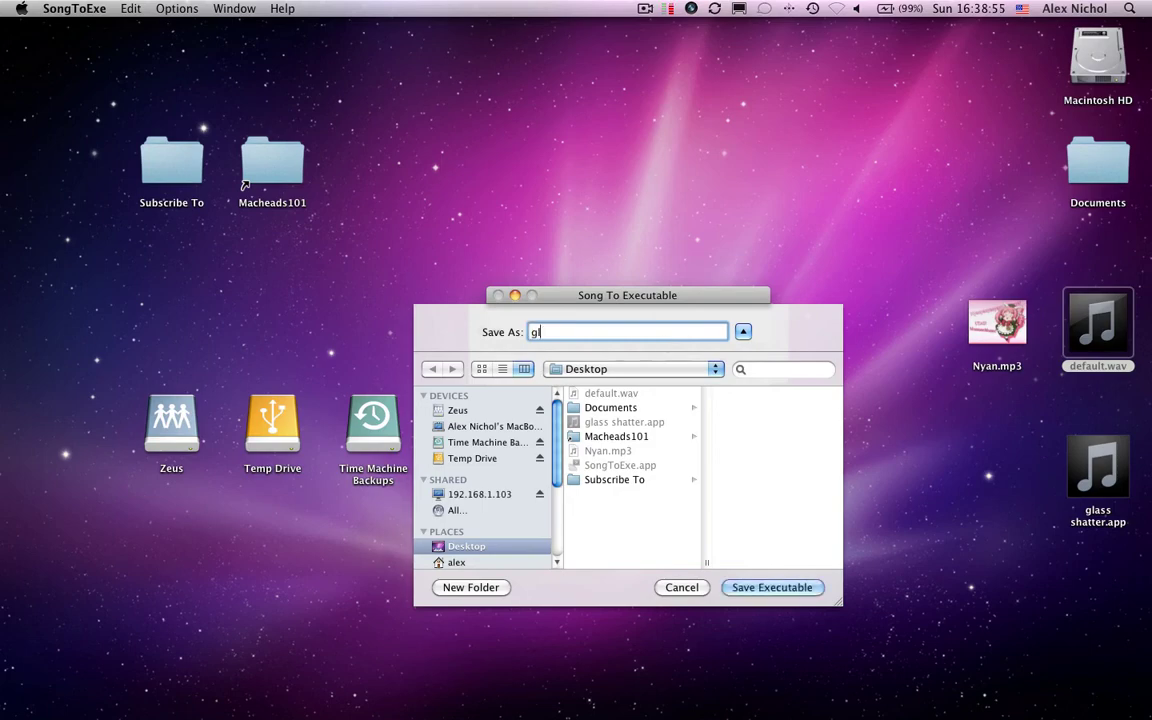
{"action": "type", "text": "ass shatter"}
{"action": "key", "text": "Return"}
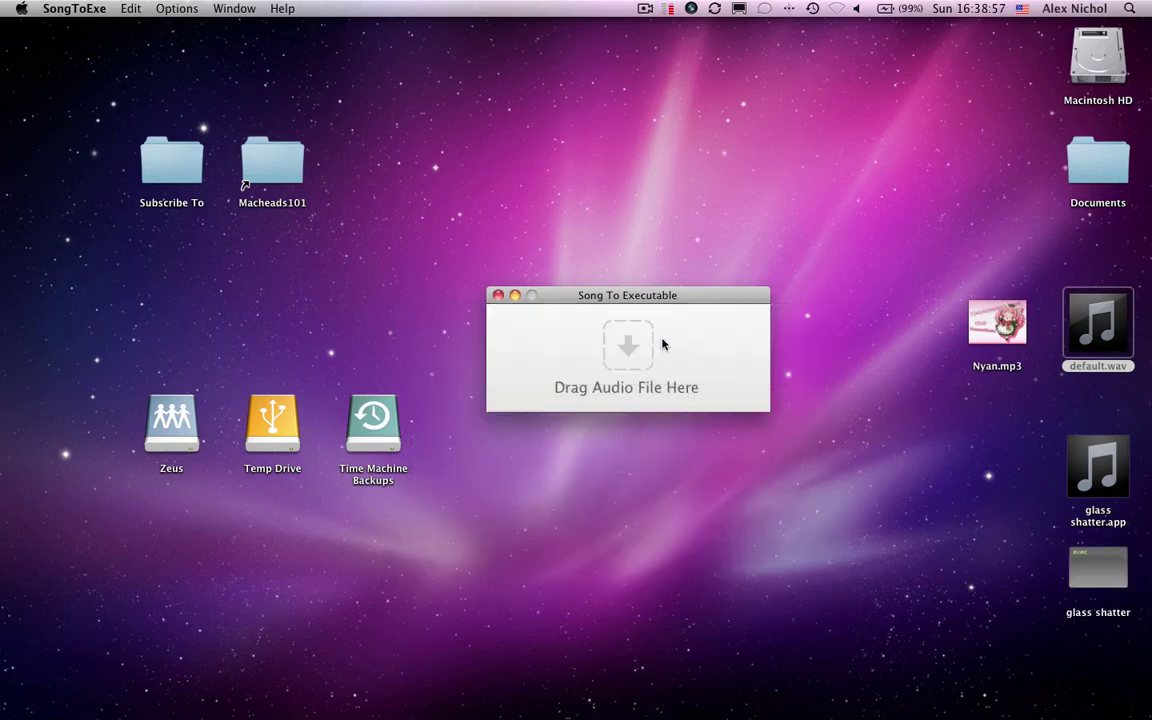
Switch to Terminal and run the glass shatter Unix executable from the Desktop
{"action": "key", "text": "super+space"}
{"action": "type", "text": "term"}
{"action": "key", "text": "Return"}
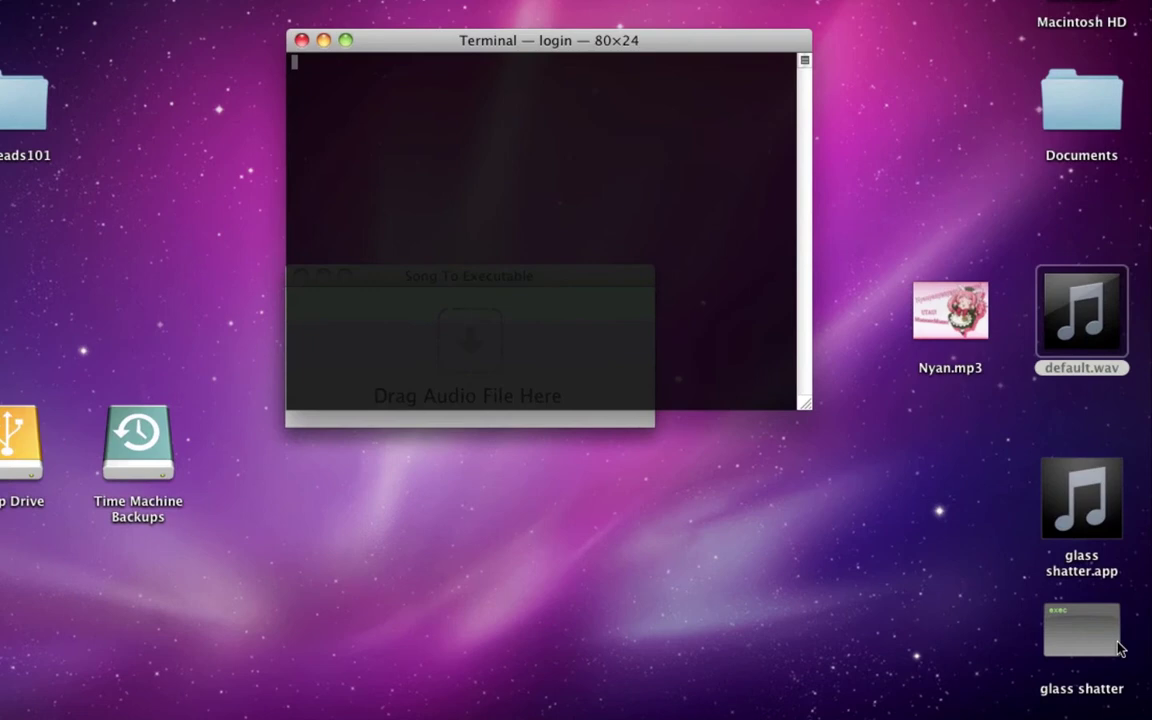
{"action": "left_click_drag", "start_coordinate": [1118, 648], "coordinate": [681, 241]}
{"action": "key", "text": "Return"}
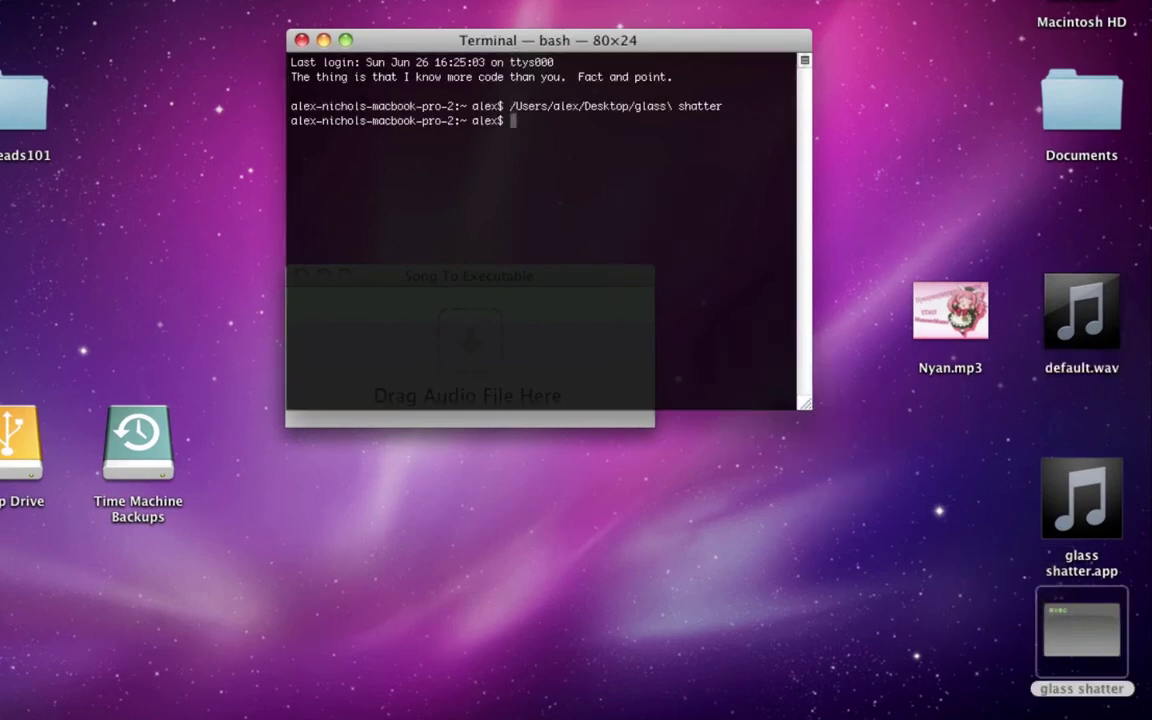
Run the glass shatter executable again with the --loop option, interrupt its playback, and quit Terminal
{"action": "key", "text": "Up"}
{"action": "type", "text": "--loo"}
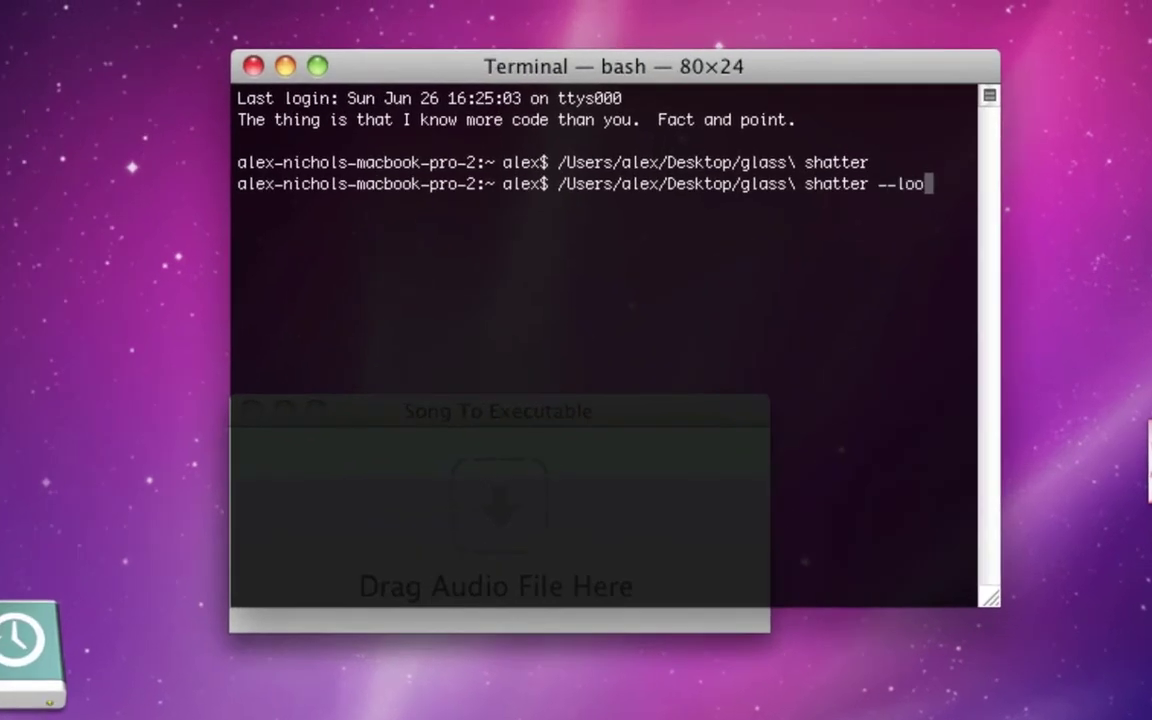
{"action": "type", "text": "p"}
{"action": "key", "text": "Return"}
{"action": "key", "text": "ctrl+c"}
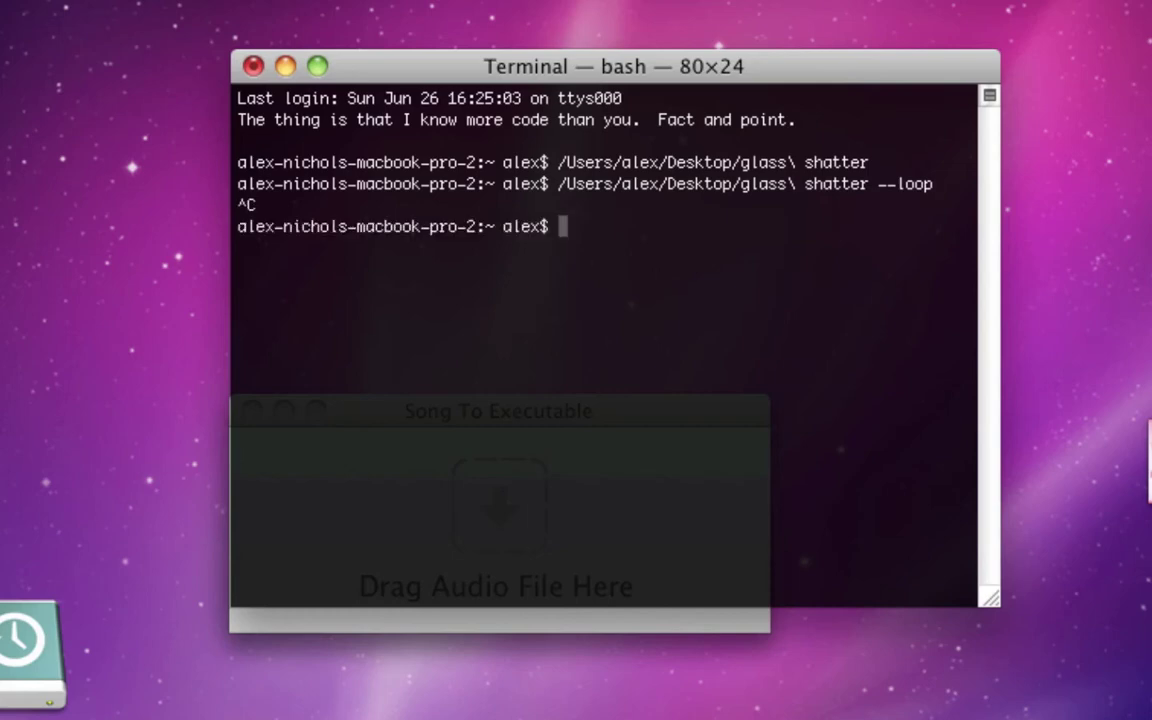
{"action": "key", "text": "super+q"}
Delete glass shatter.app and the glass shatter Unix executable from the desktop and empty the Trash
{"action": "left_click", "coordinate": [1117, 578]}
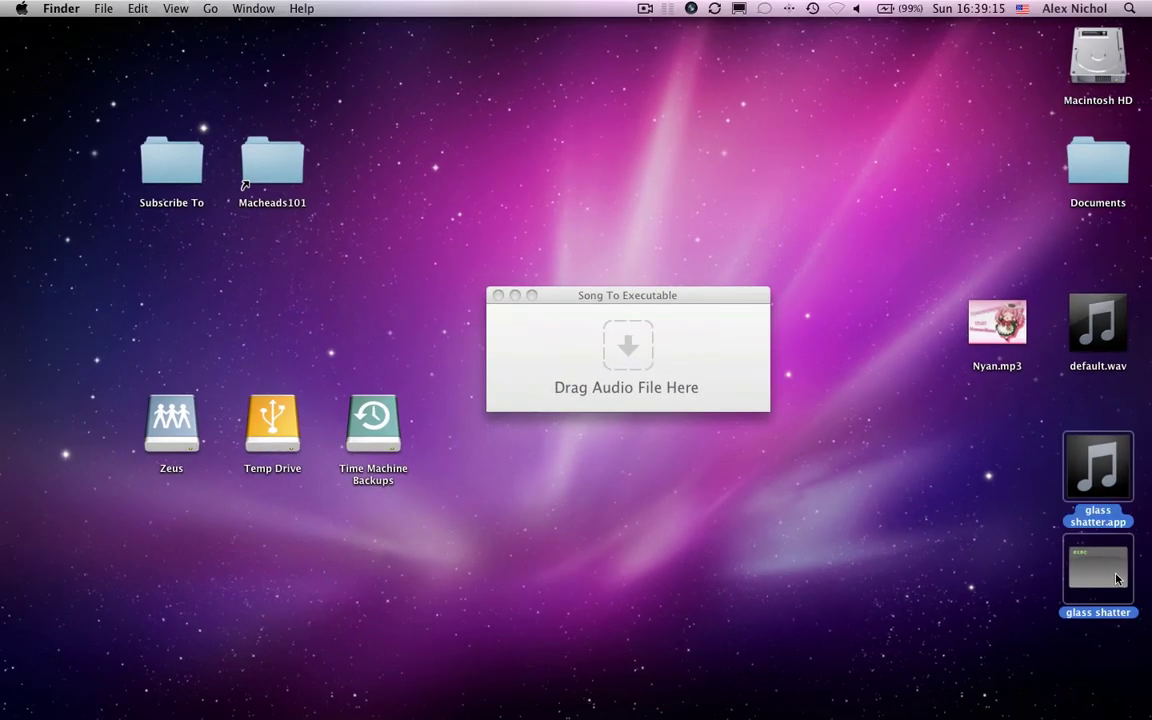
{"action": "key", "text": "super+Delete"}
{"action": "key", "text": "super+shift+Delete"}
{"action": "key", "text": "Return"}
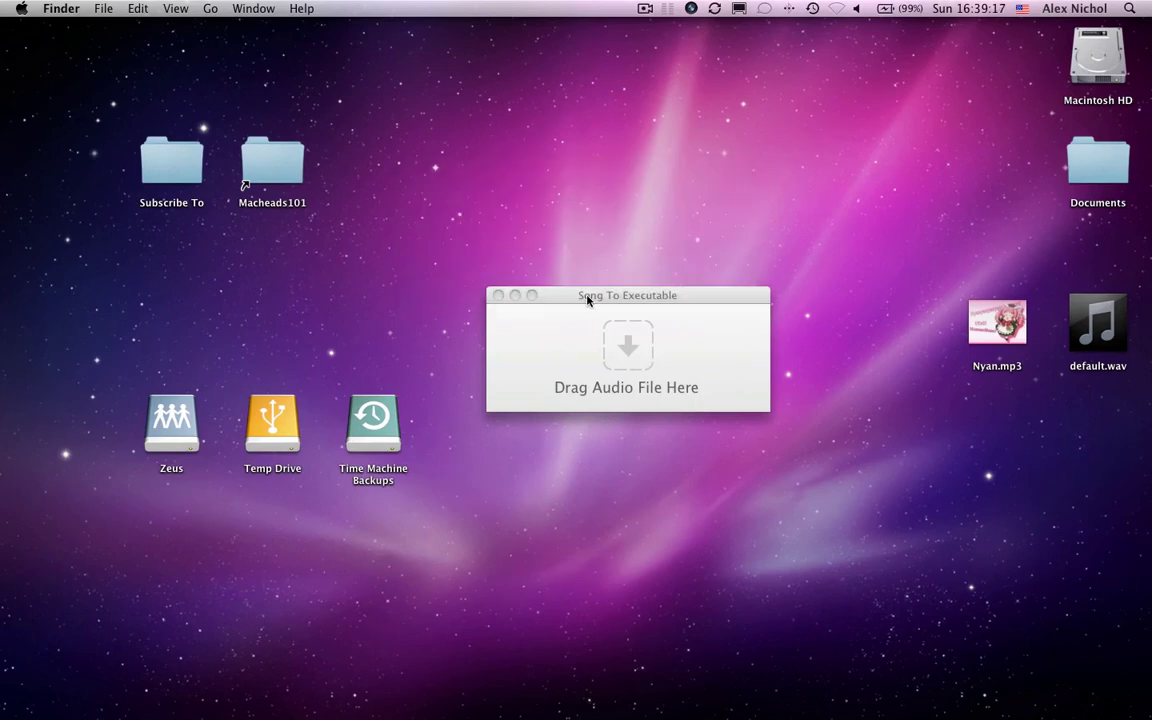
Play Nyan.mp3 in a Quick Look preview, skip a little ahead in the track, and close the preview
{"action": "left_click", "coordinate": [588, 297]}
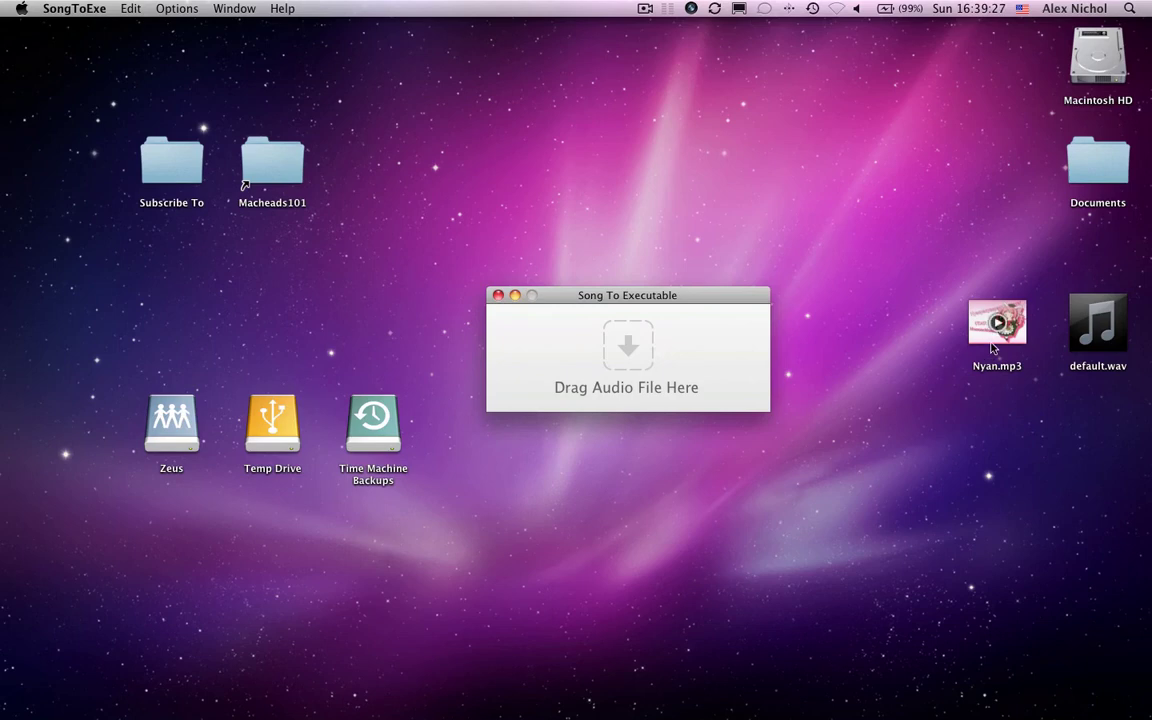
{"action": "mouse_move", "coordinate": [994, 344]}
{"action": "mouse_move", "coordinate": [994, 344]}
{"action": "left_mouse_down"}
{"action": "mouse_move", "coordinate": [665, 430]}
{"action": "mouse_move", "coordinate": [902, 355]}
{"action": "mouse_move", "coordinate": [994, 347]}
{"action": "left_mouse_up"}
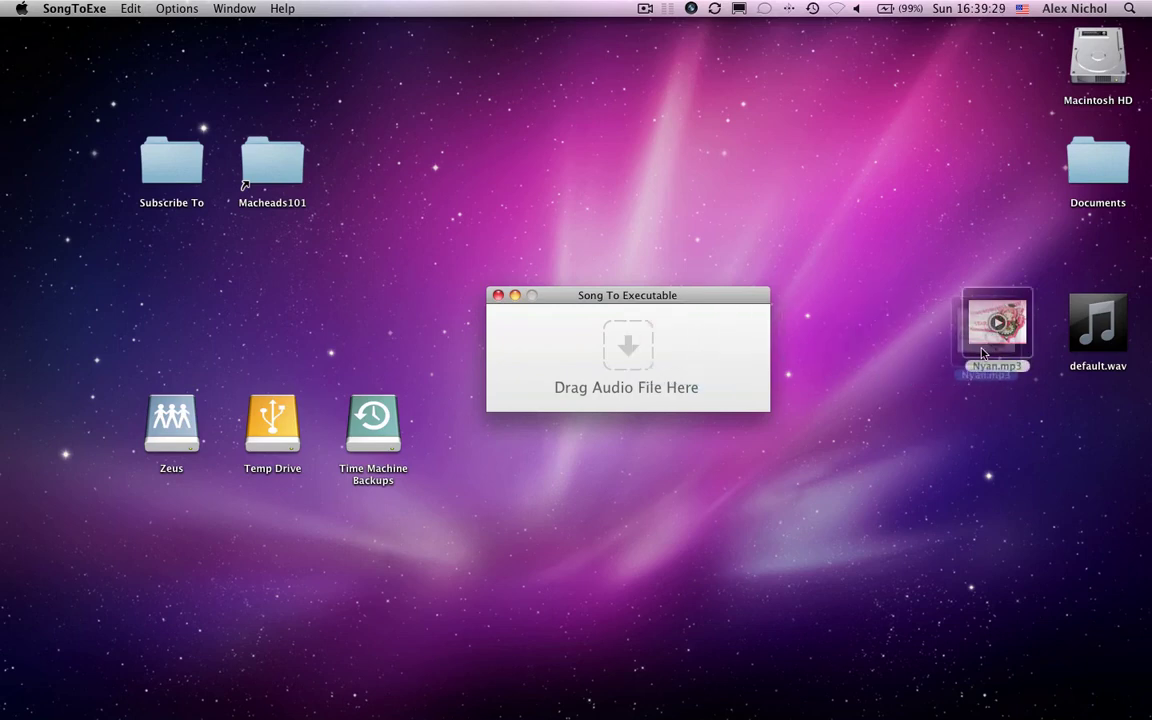
{"action": "left_click", "coordinate": [997, 323]}
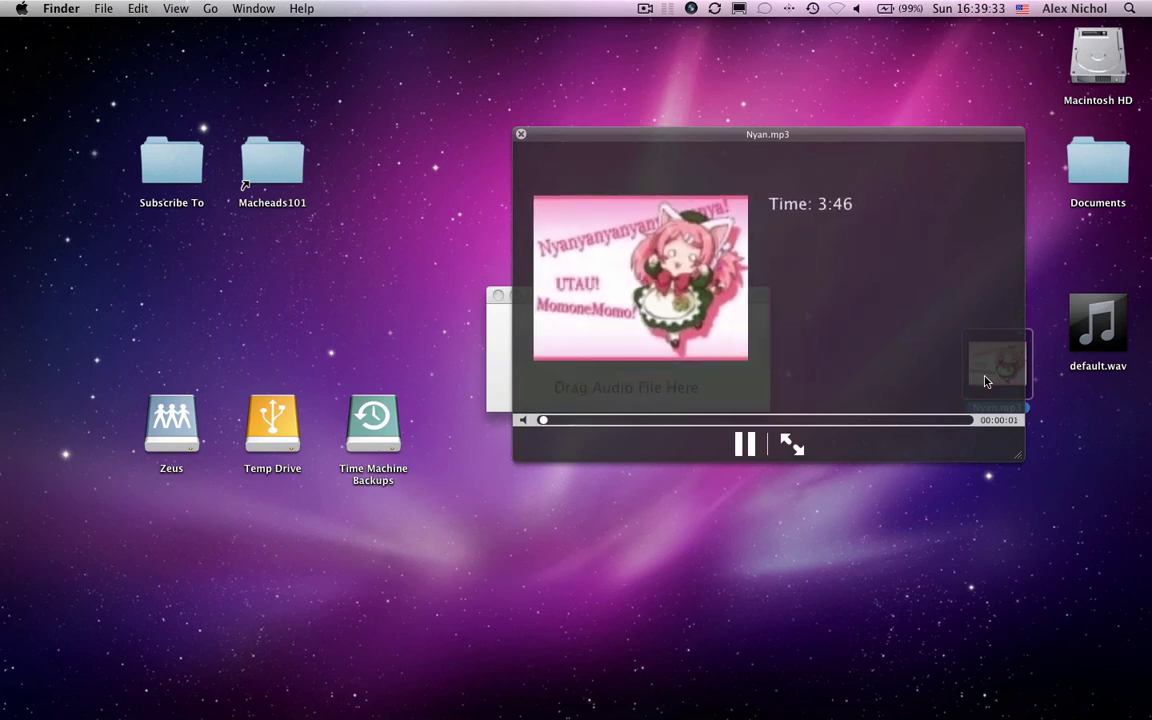
{"action": "left_click", "coordinate": [589, 421]}
{"action": "key", "text": "space"}
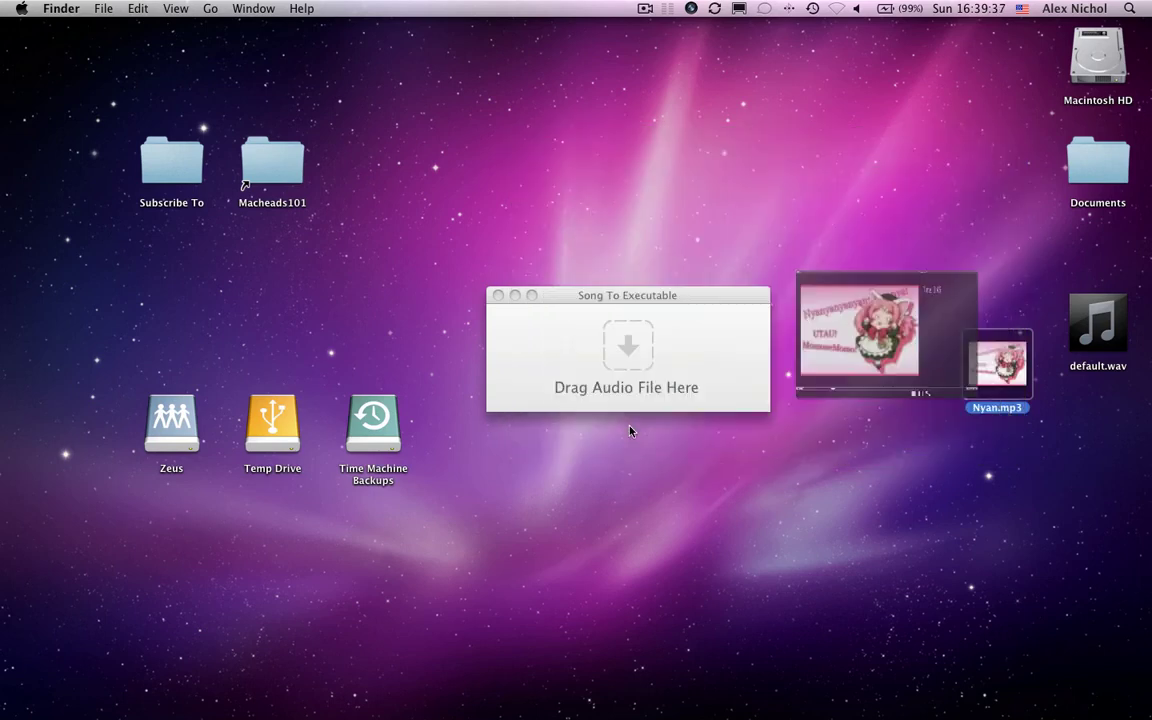
{"action": "left_click", "coordinate": [648, 298]}
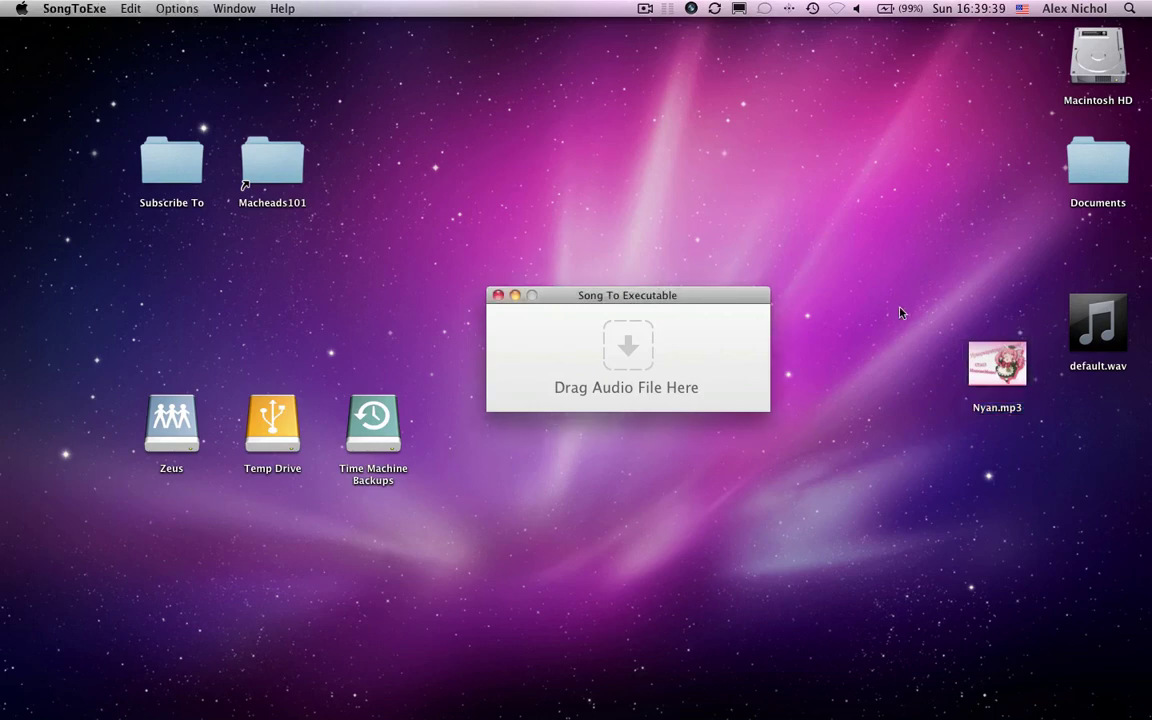
{"action": "left_click", "coordinate": [983, 388]}
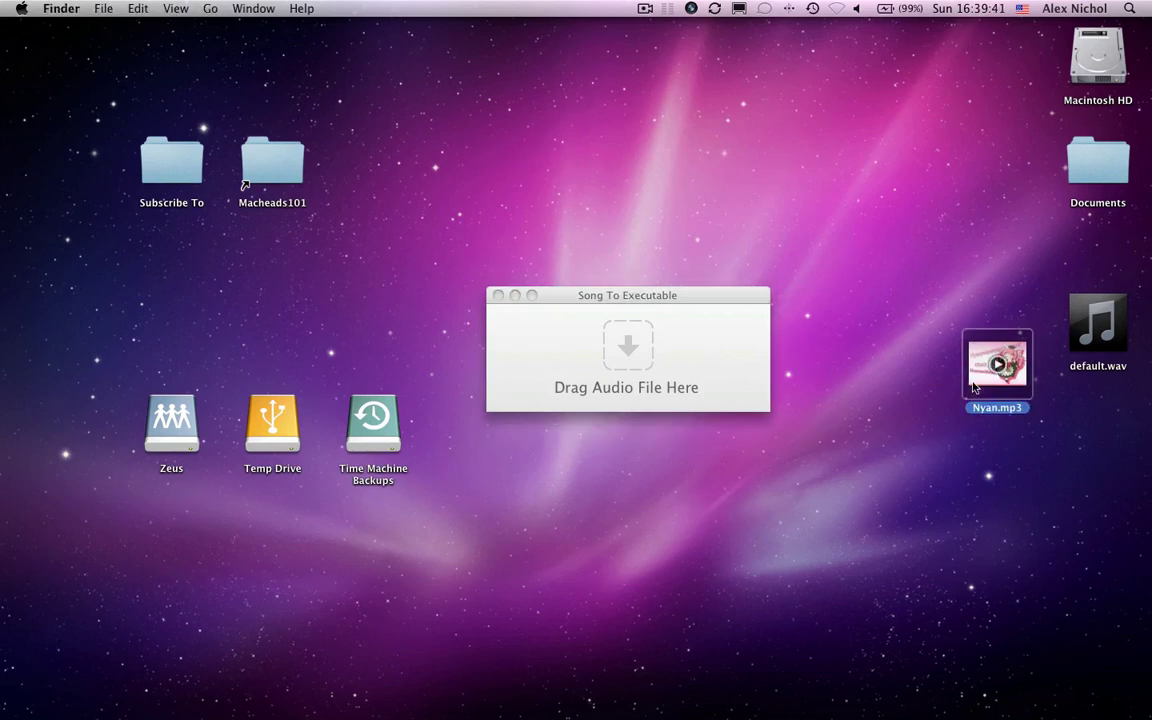
{"action": "left_click", "coordinate": [645, 348]}
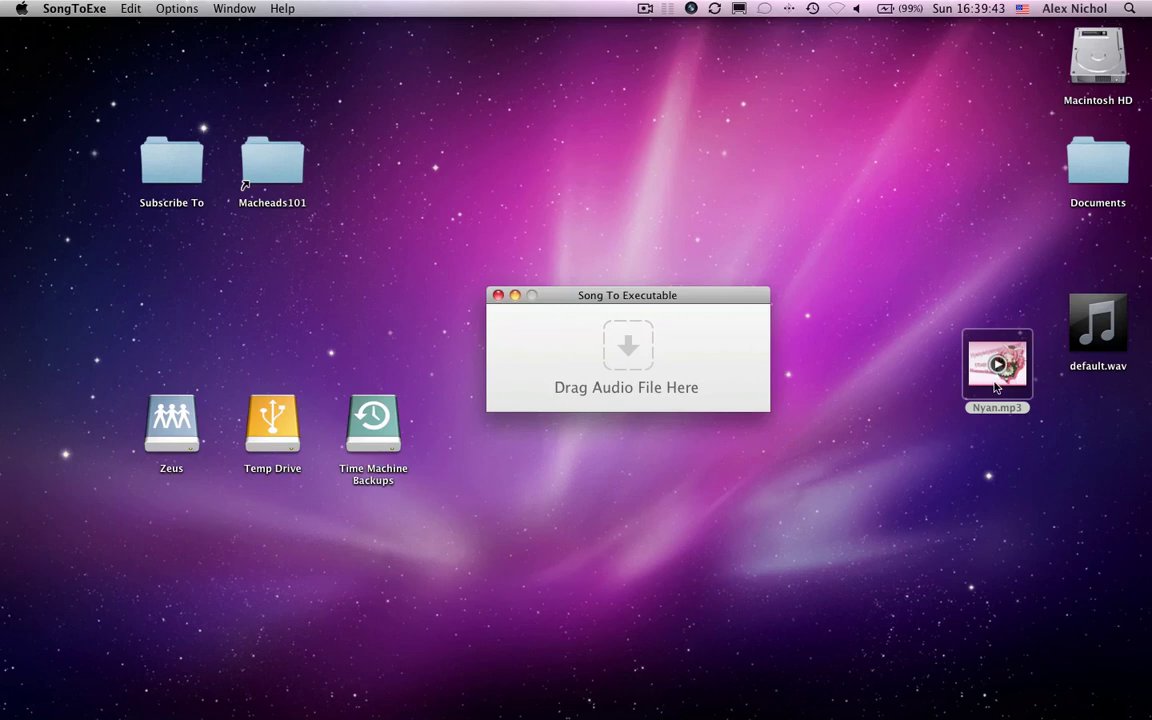
{"action": "left_click_drag", "start_coordinate": [987, 382], "coordinate": [722, 363]}
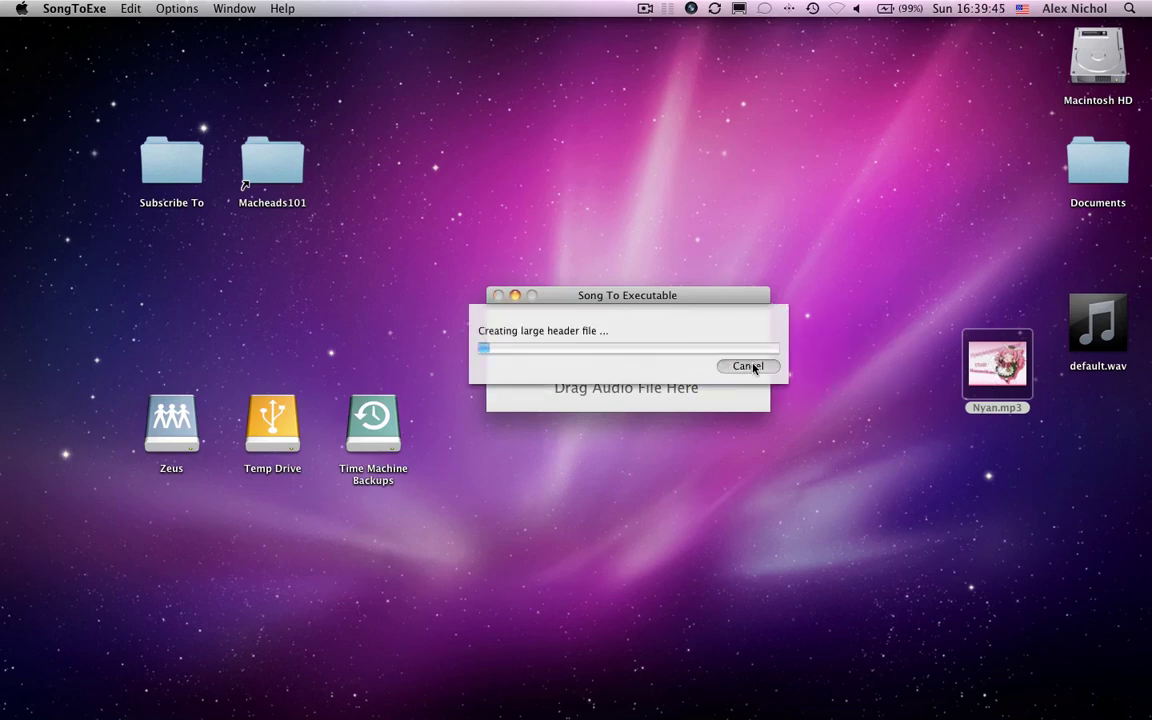
{"action": "left_click", "coordinate": [748, 366]}
Turn on Loop Audio and turn off Create Unix Executable in SongToExe's options
{"action": "left_click", "coordinate": [188, 8]}
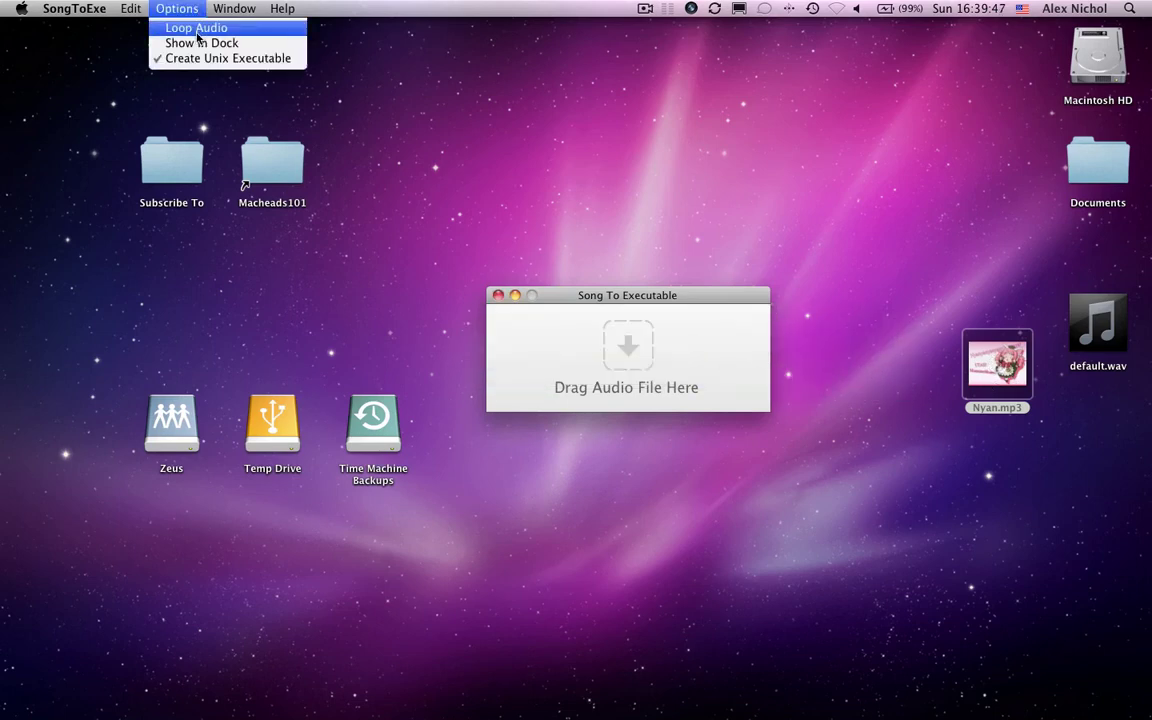
{"action": "left_click", "coordinate": [195, 28]}
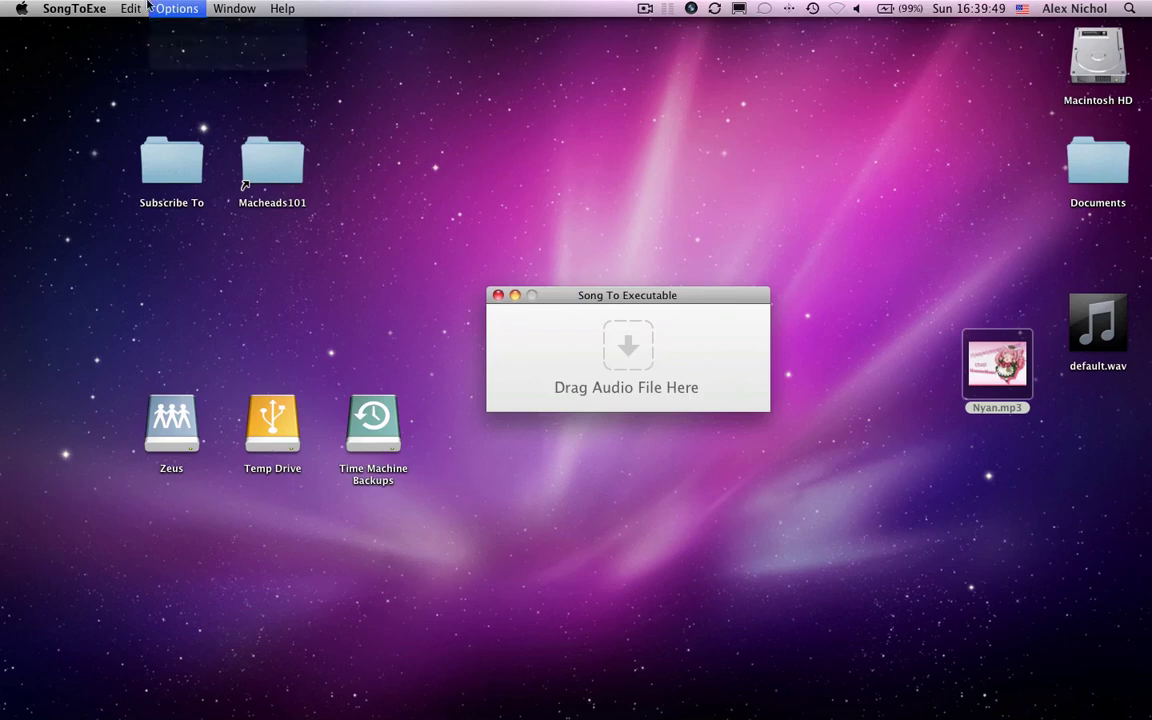
{"action": "left_click", "coordinate": [178, 8]}
{"action": "left_click", "coordinate": [190, 8]}
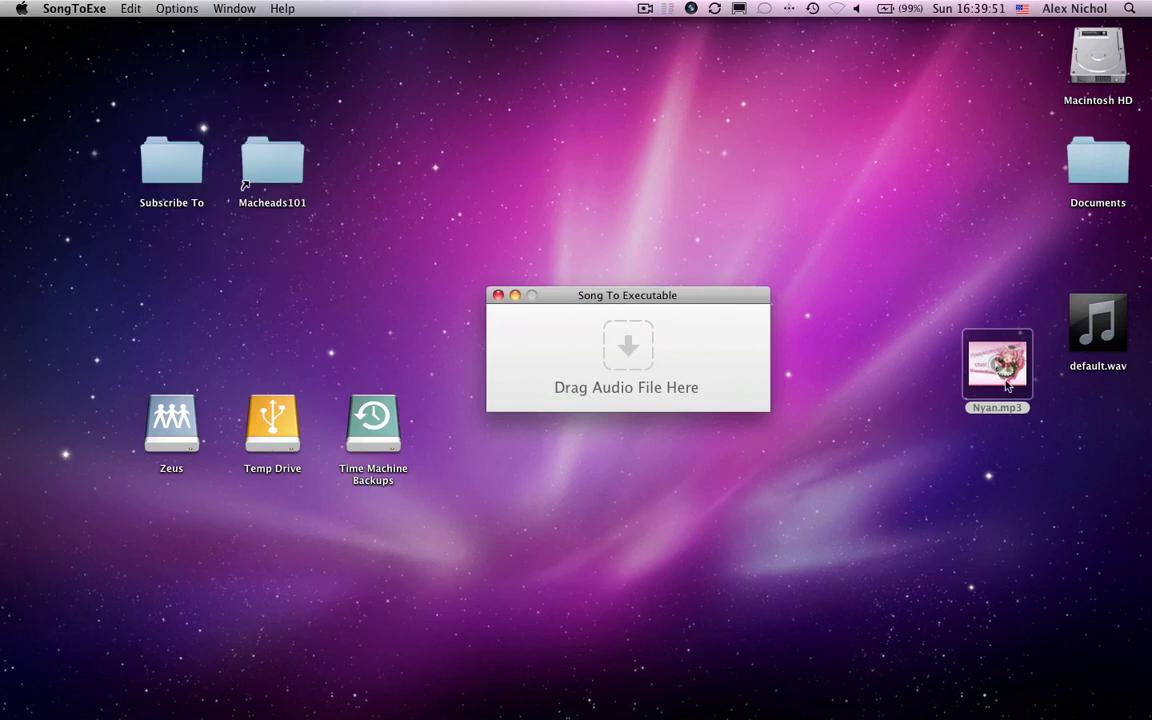
Convert Nyan.mp3 with SongToExe and save the resulting app to the Desktop as nyan
{"action": "left_click_drag", "start_coordinate": [997, 362], "coordinate": [658, 371]}
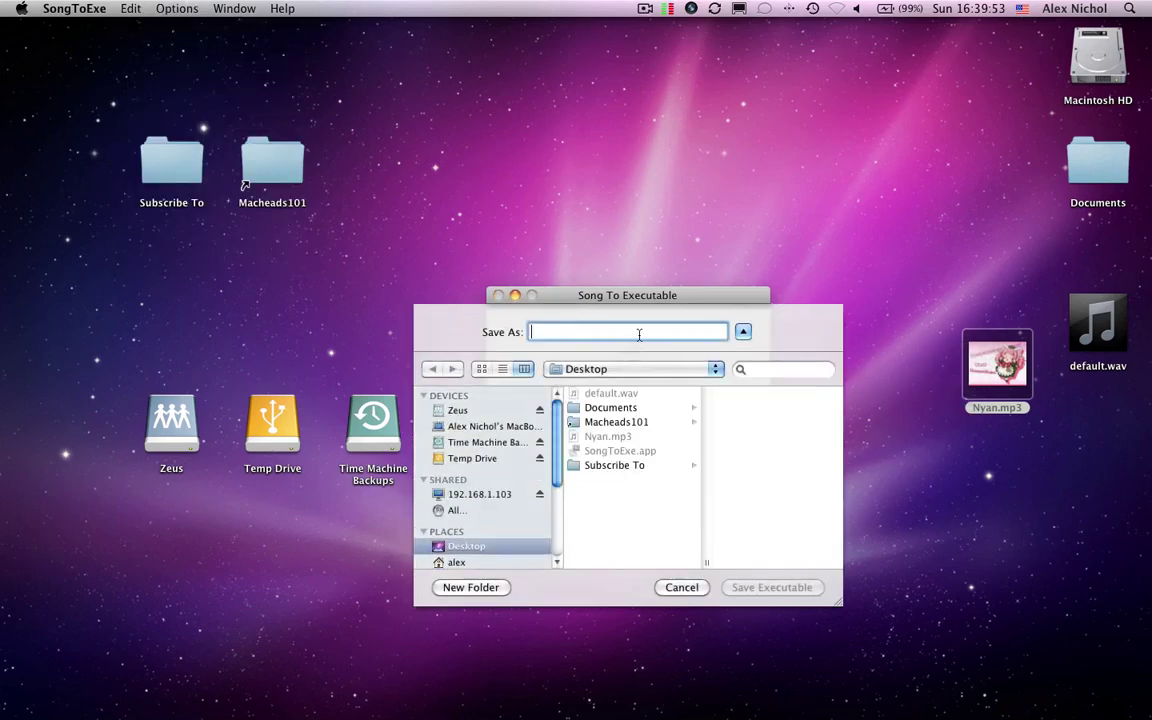
{"action": "type", "text": "nyan"}
{"action": "key", "text": "Return"}
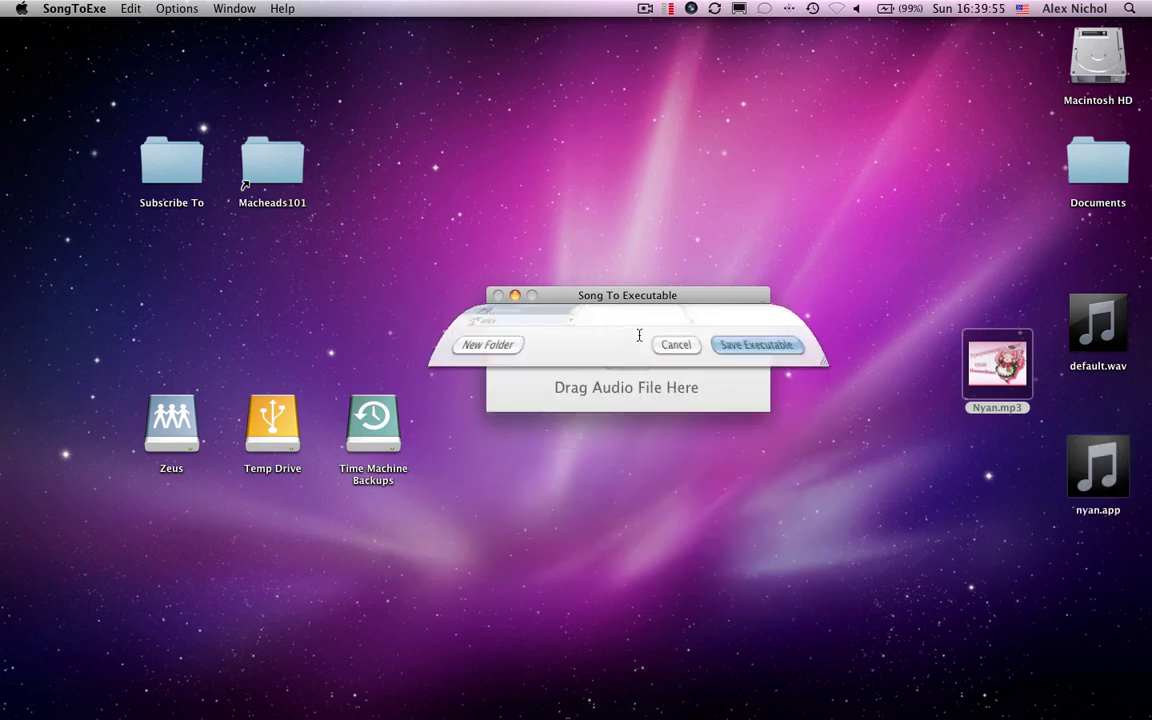
Launch nyan.app from the desktop to start its audio playback, and clear the icon selection
{"action": "left_click", "coordinate": [1068, 495]}
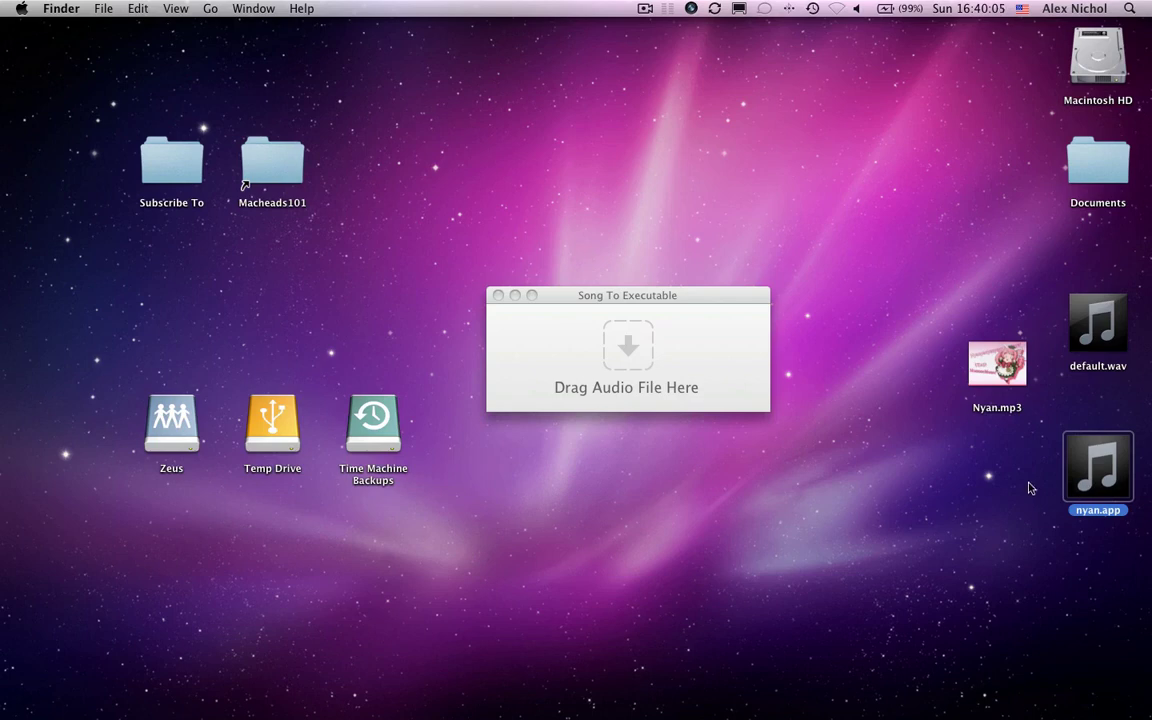
{"action": "double_click", "coordinate": [1085, 494]}
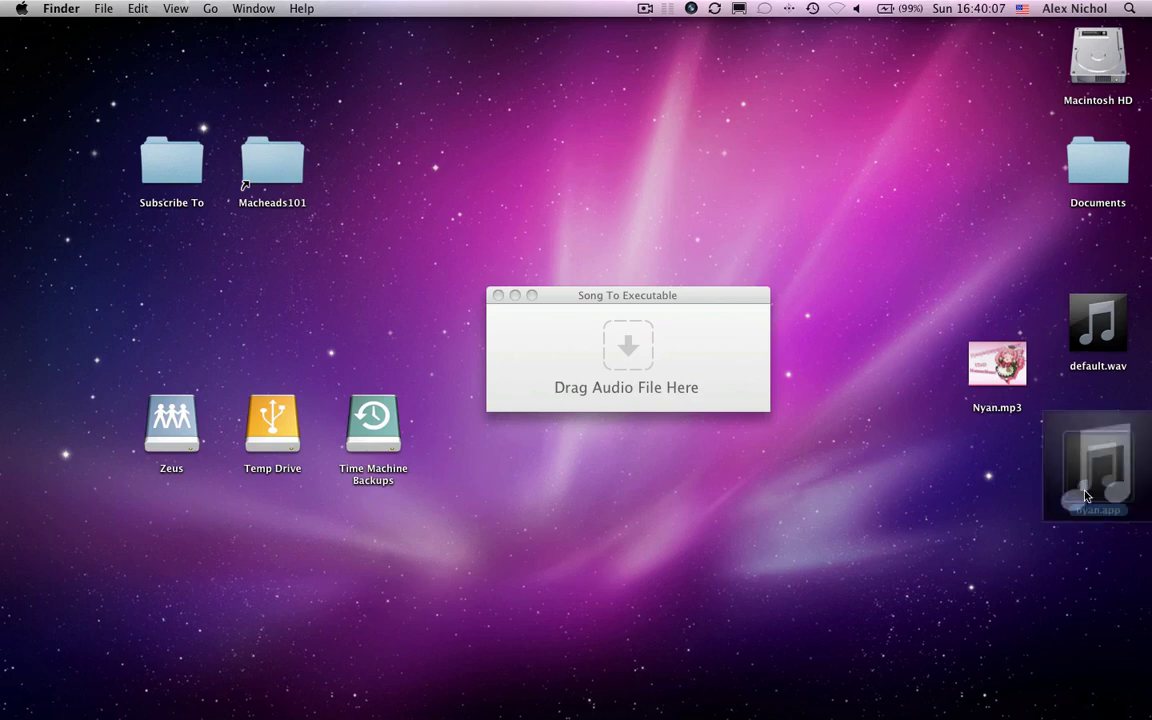
{"action": "left_click", "coordinate": [912, 499]}
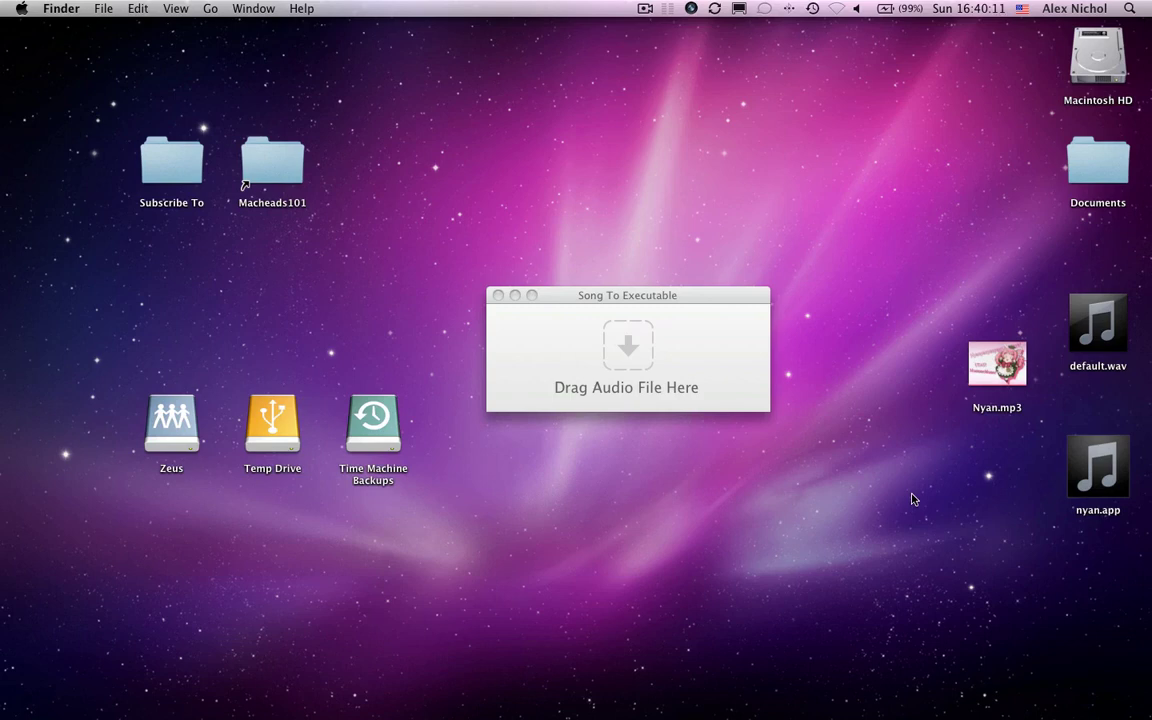
Switch to Activity Monitor through Spotlight and filter the process list by Audio
{"action": "key", "text": "super+space"}
{"action": "type", "text": "ac"}
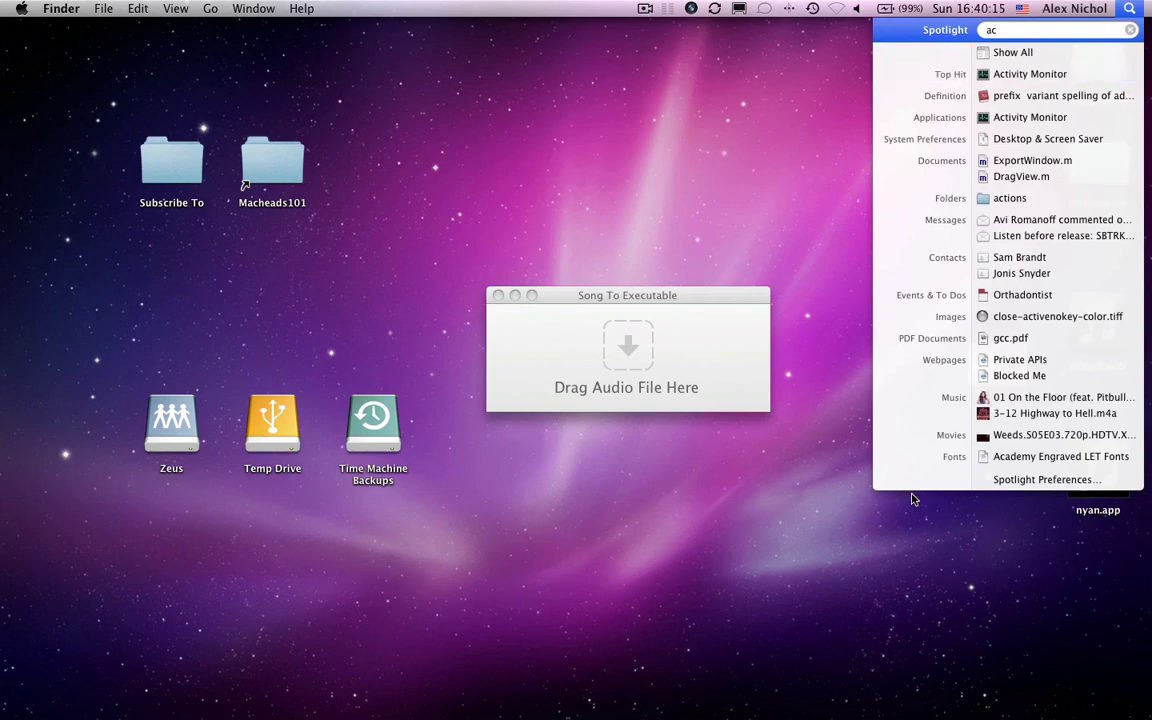
{"action": "key", "text": "Return"}
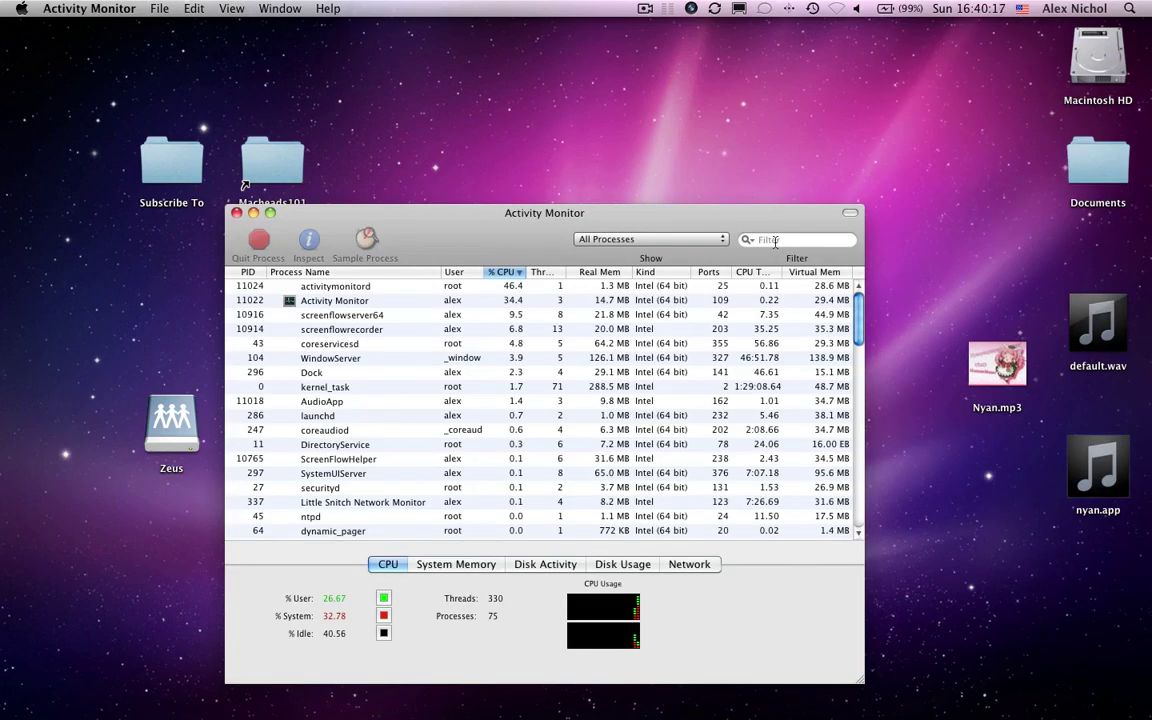
{"action": "left_click", "coordinate": [775, 240]}
{"action": "type", "text": "Audio"}
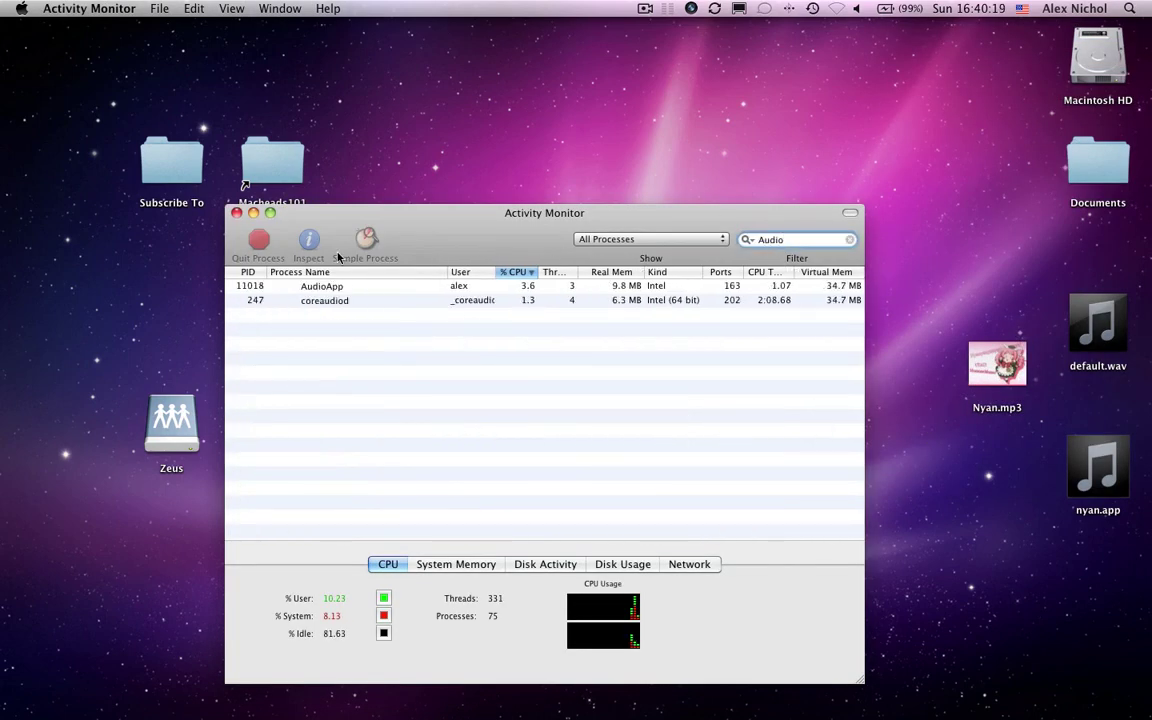
Force quit the AudioApp process to stop the playback, and quit Activity Monitor
{"action": "left_click", "coordinate": [322, 287]}
{"action": "key", "text": "alt+super+q"}
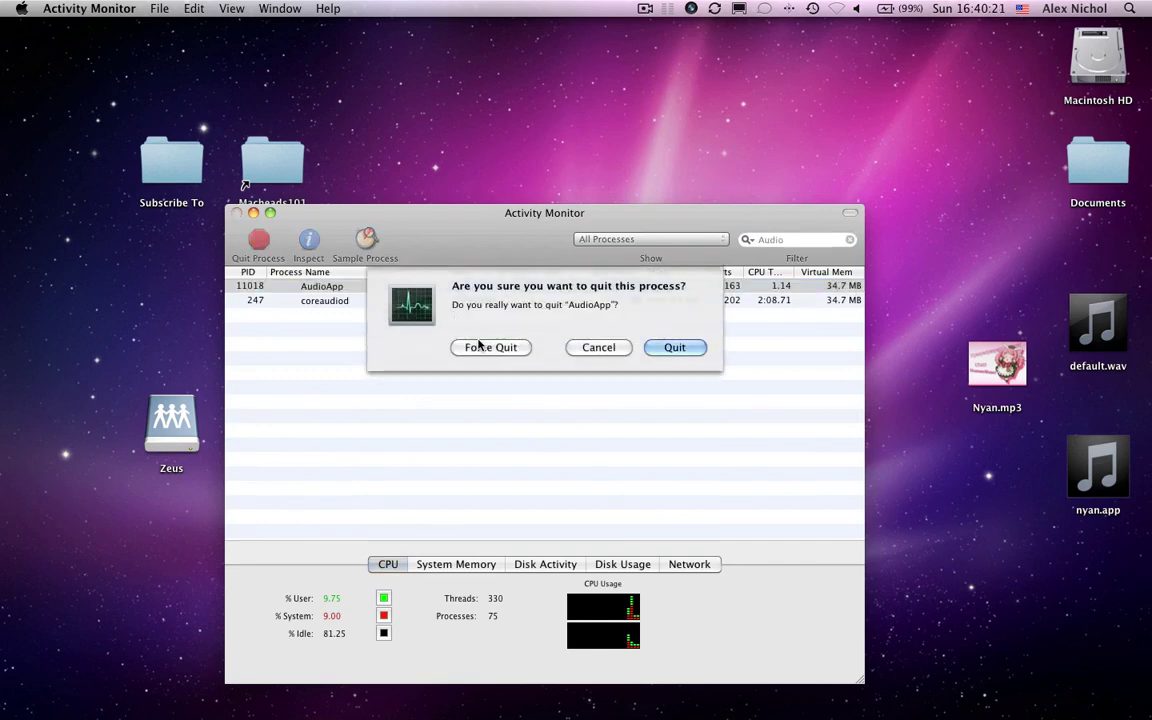
{"action": "left_click", "coordinate": [479, 344]}
{"action": "key", "text": "super+q"}
{"action": "left_click", "coordinate": [637, 322]}
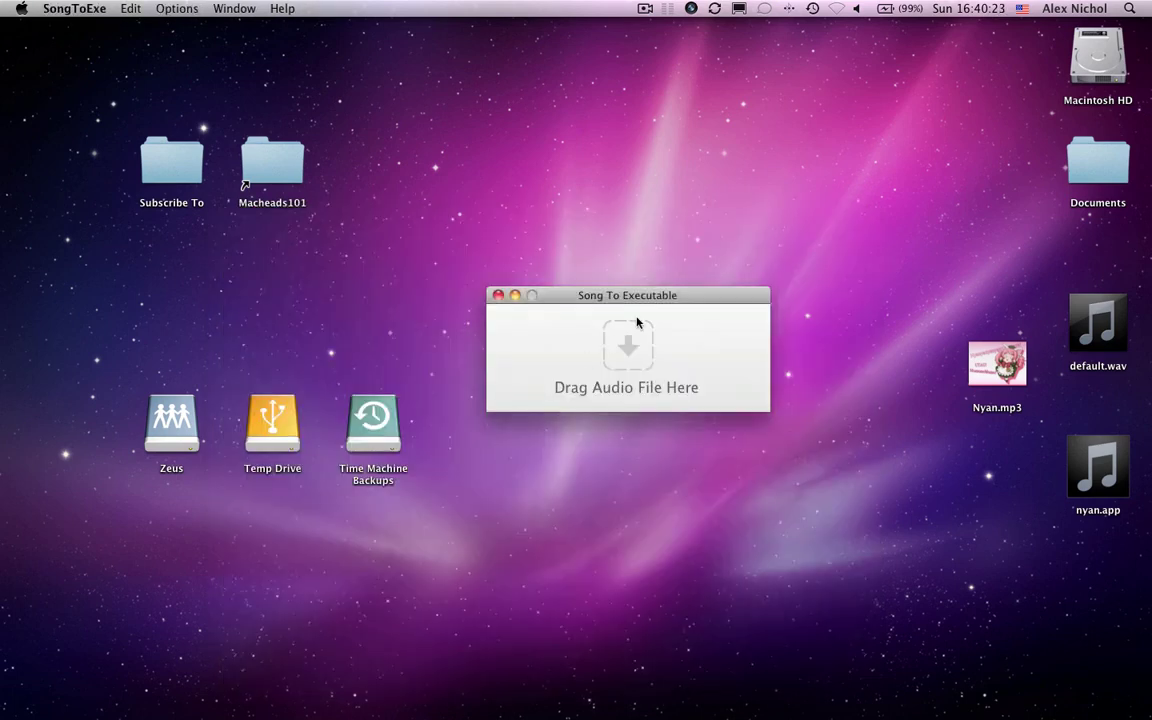
{"action": "left_click_drag", "start_coordinate": [1106, 494], "coordinate": [1105, 462]}
{"action": "left_click", "coordinate": [538, 313]}
{"action": "left_click", "coordinate": [176, 8]}
{"action": "left_click", "coordinate": [263, 52]}
{"action": "left_click", "coordinate": [1118, 490]}
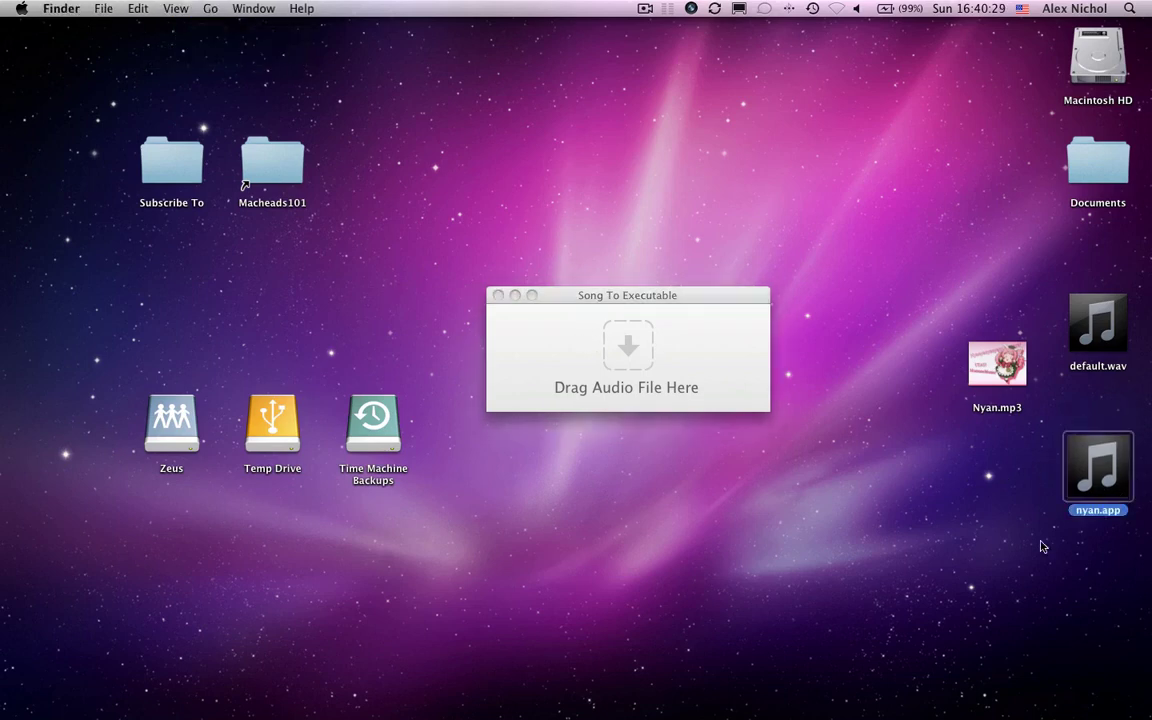
{"action": "left_click", "coordinate": [1040, 546]}
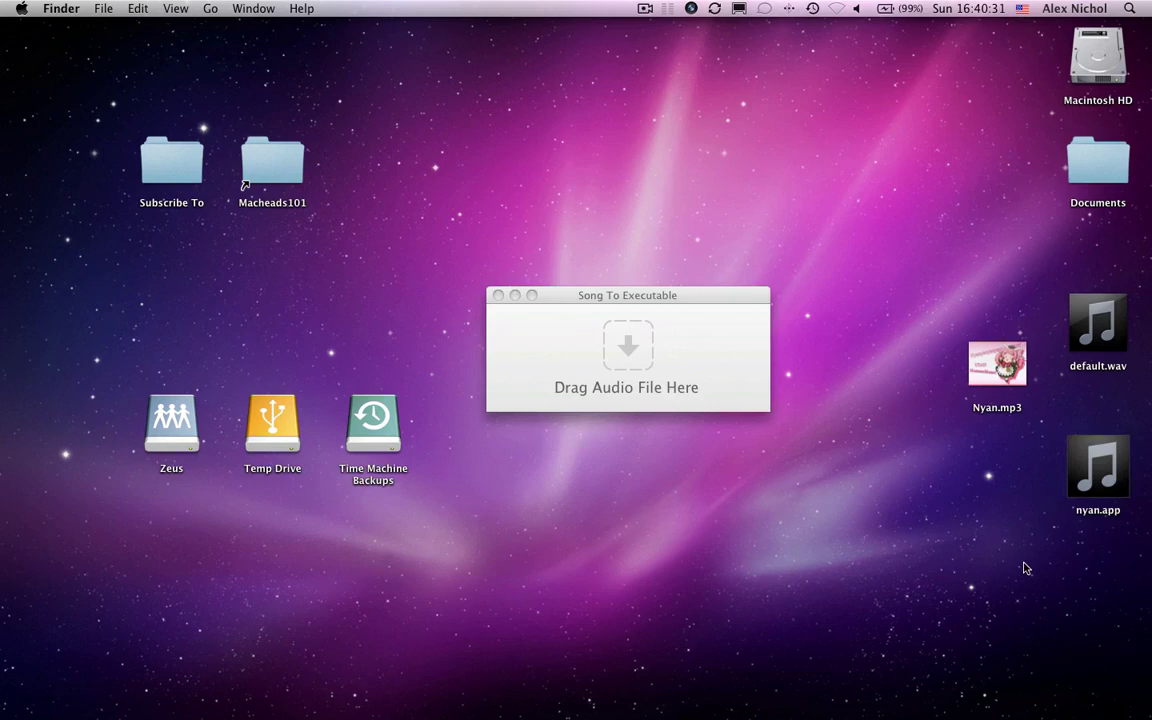